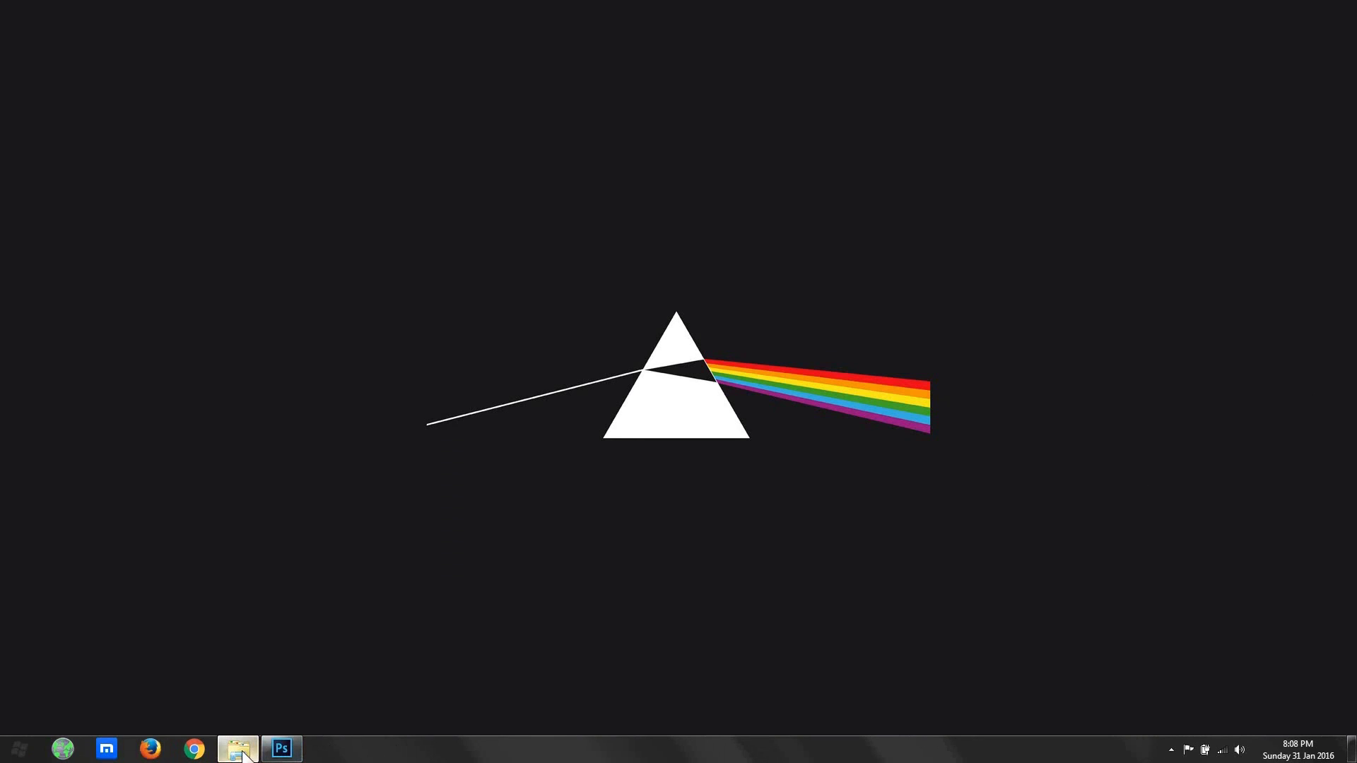
Bring back the image folder and preview the finished Spotify3.jpg image
{"action": "left_click", "coordinate": [234, 747]}
{"action": "double_click", "coordinate": [1030, 150]}
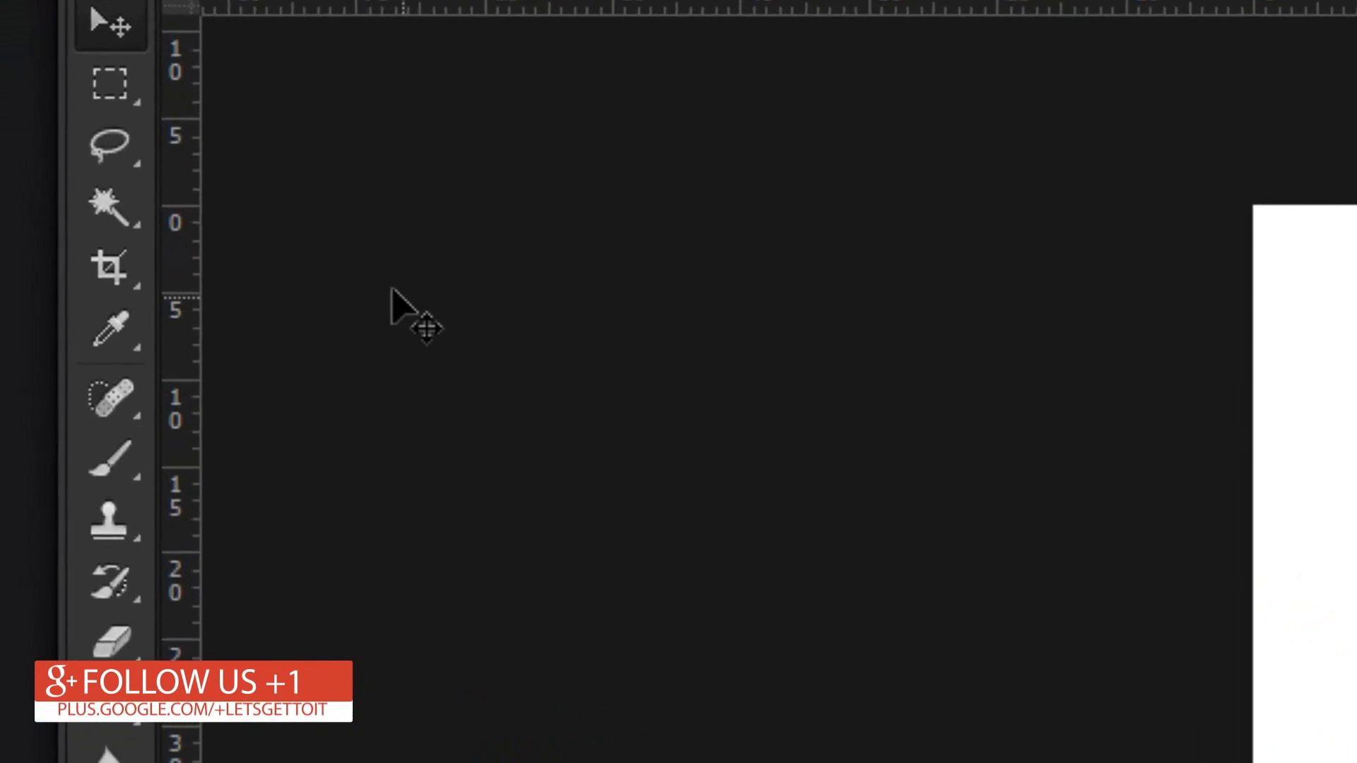
Magic Wand the white background, then invert the selection onto the rock star
{"action": "left_click_drag", "start_coordinate": [128, 225], "coordinate": [381, 213]}
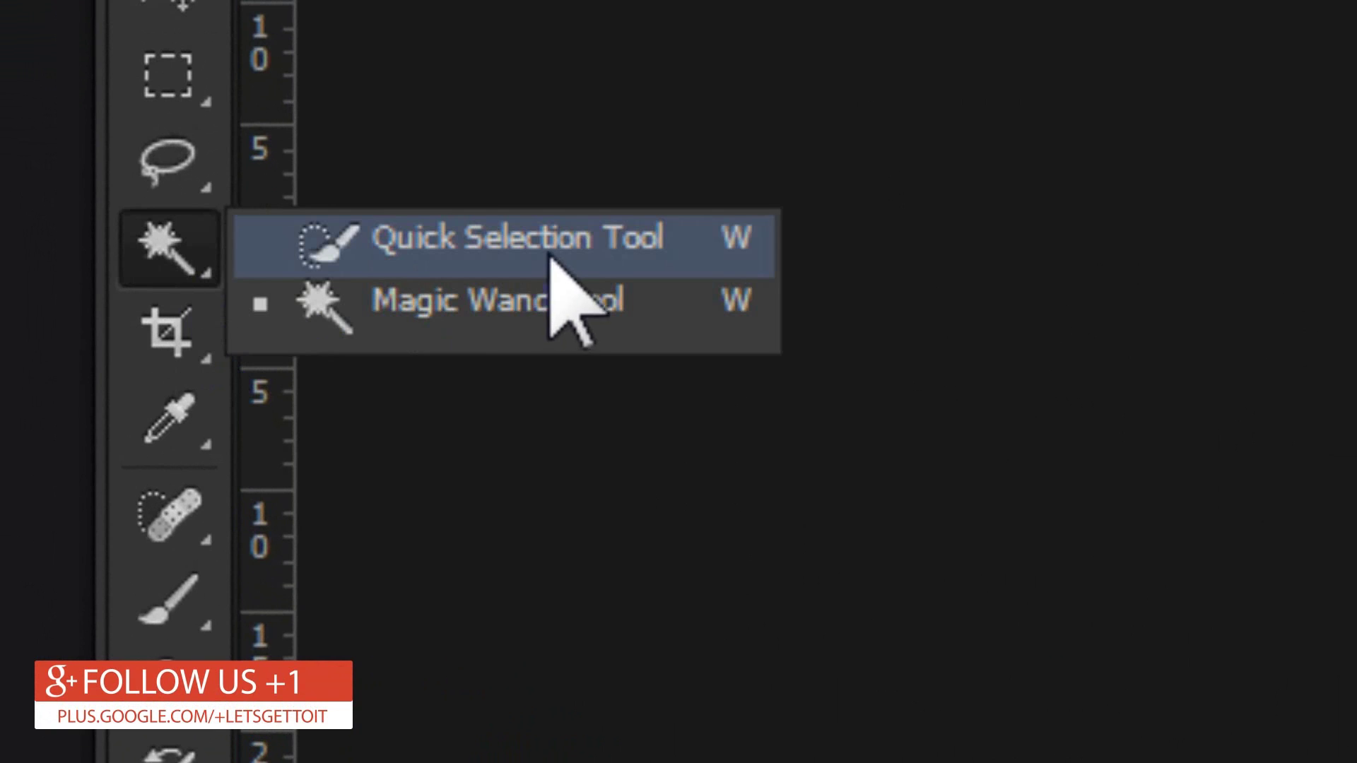
{"action": "left_click_drag", "start_coordinate": [551, 257], "coordinate": [460, 301]}
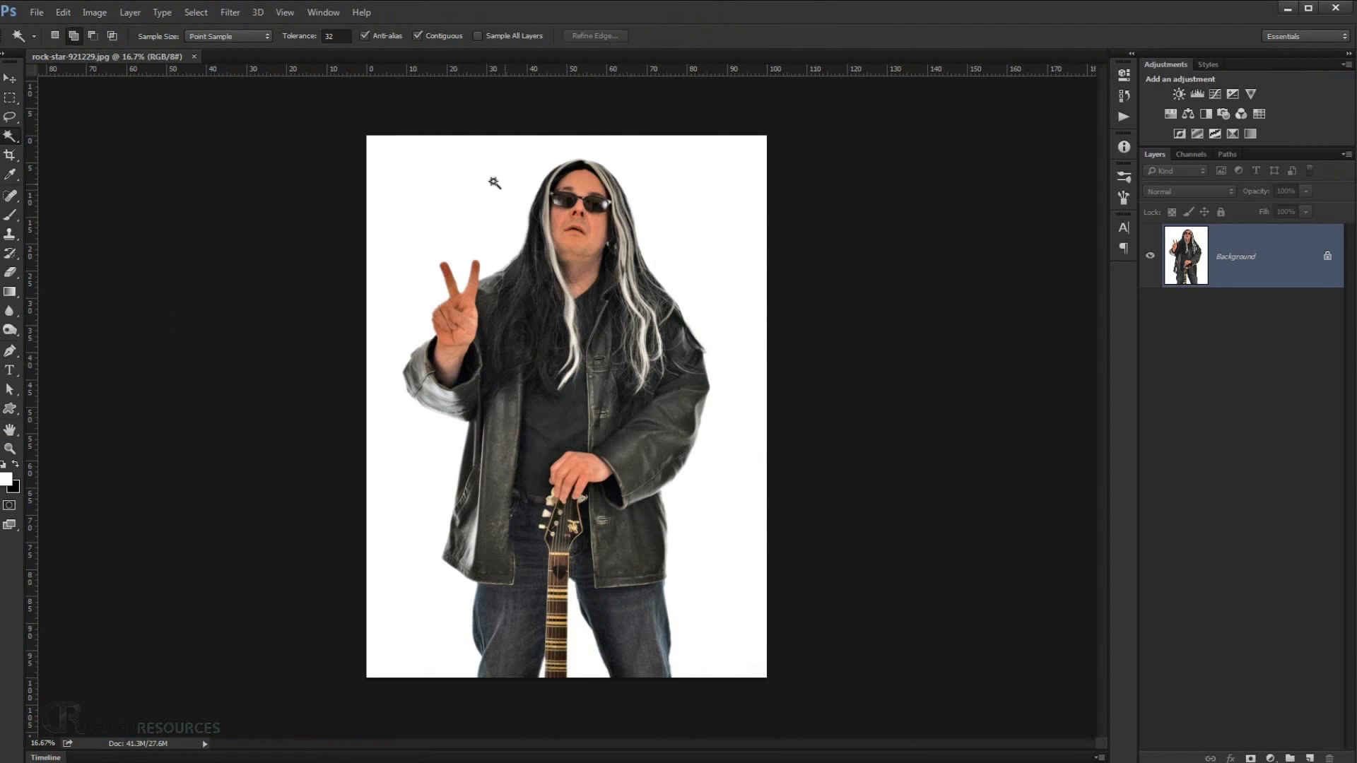
{"action": "left_click", "coordinate": [486, 181]}
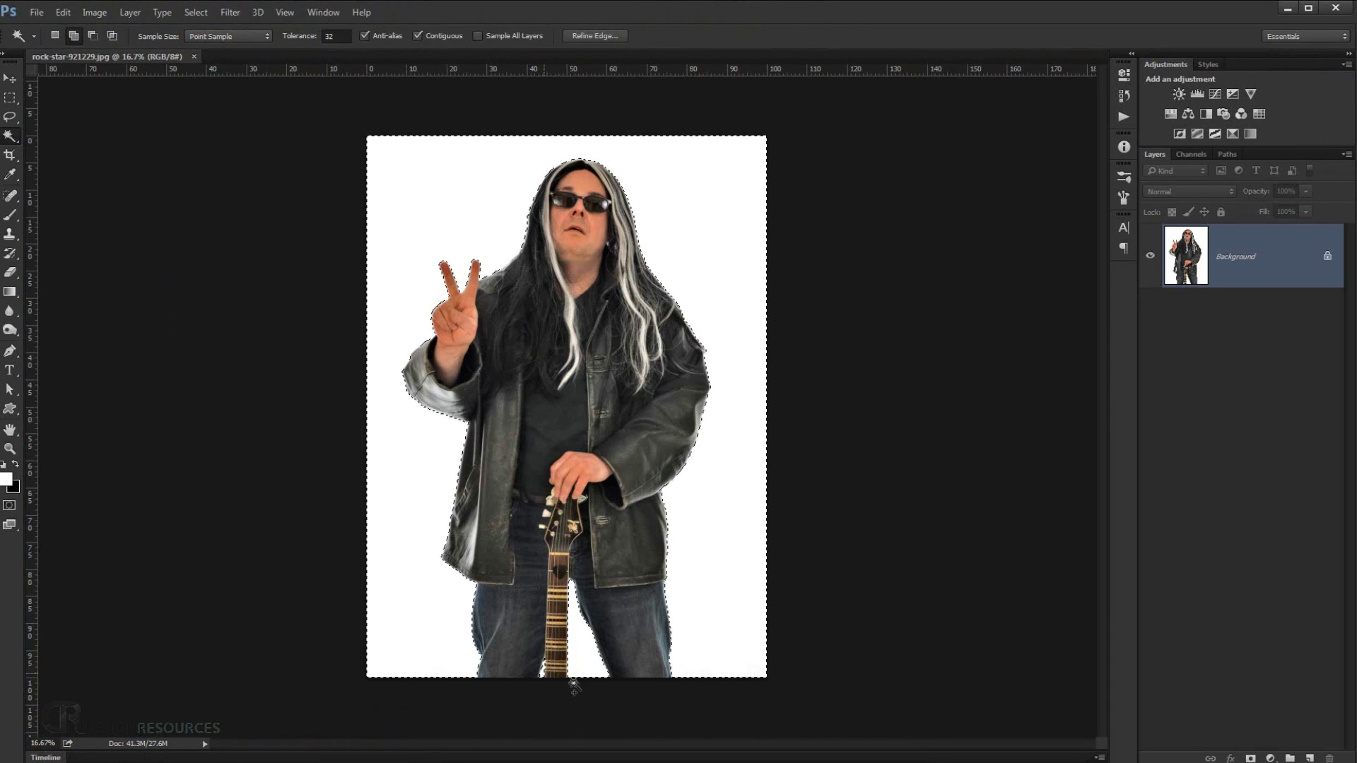
{"action": "scroll", "coordinate": [830, 572], "scroll_direction": "up", "scroll_amount": 2}
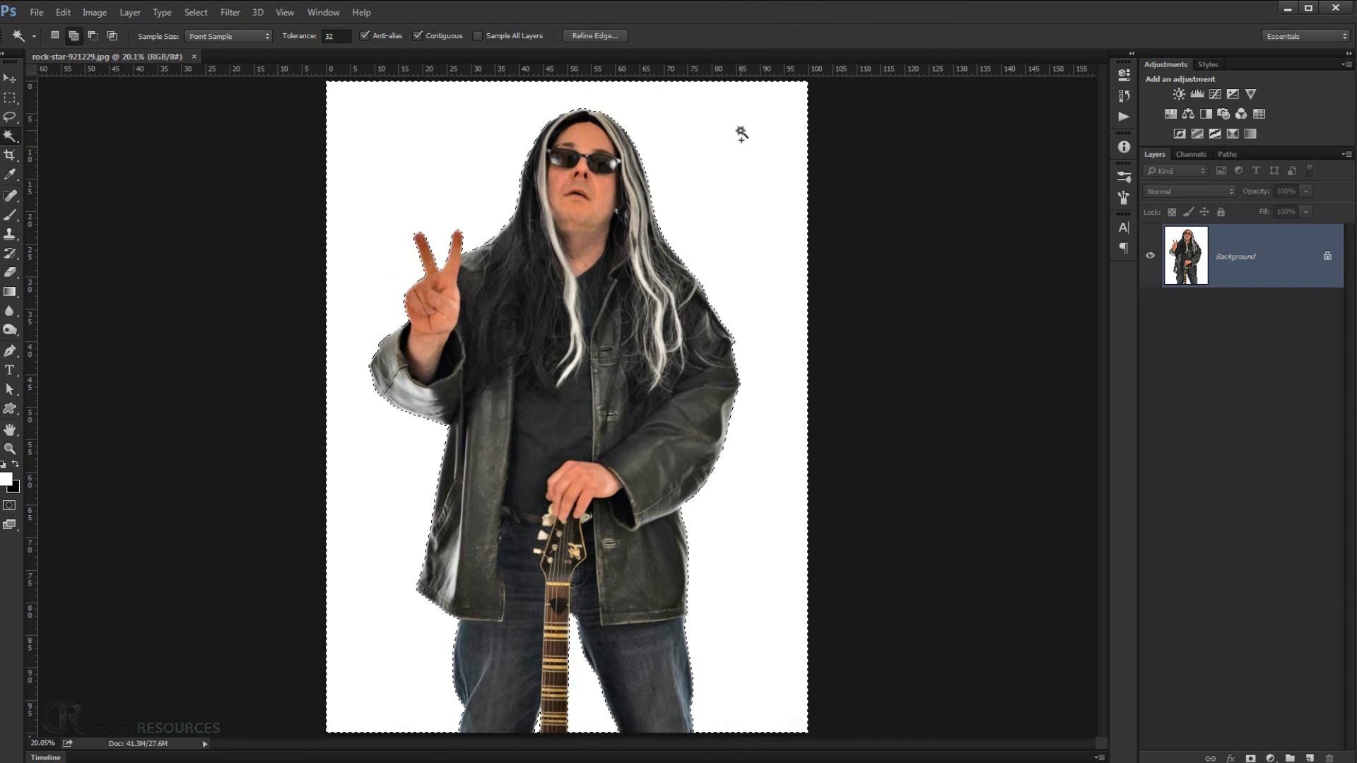
{"action": "key", "text": "ctrl+shift+i"}
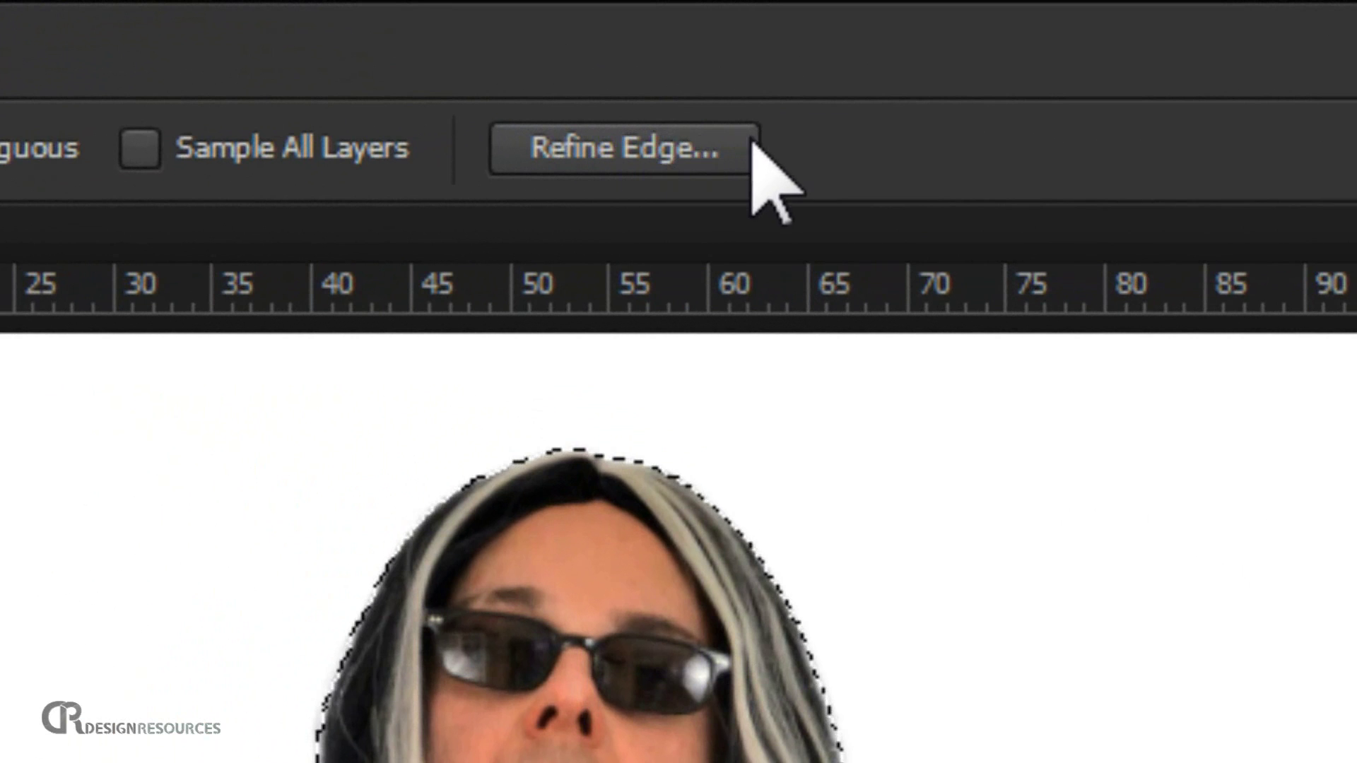
Refine the edge with Smart Radius at 2.3 px, output to a new layer with layer mask
{"action": "left_click", "coordinate": [640, 149]}
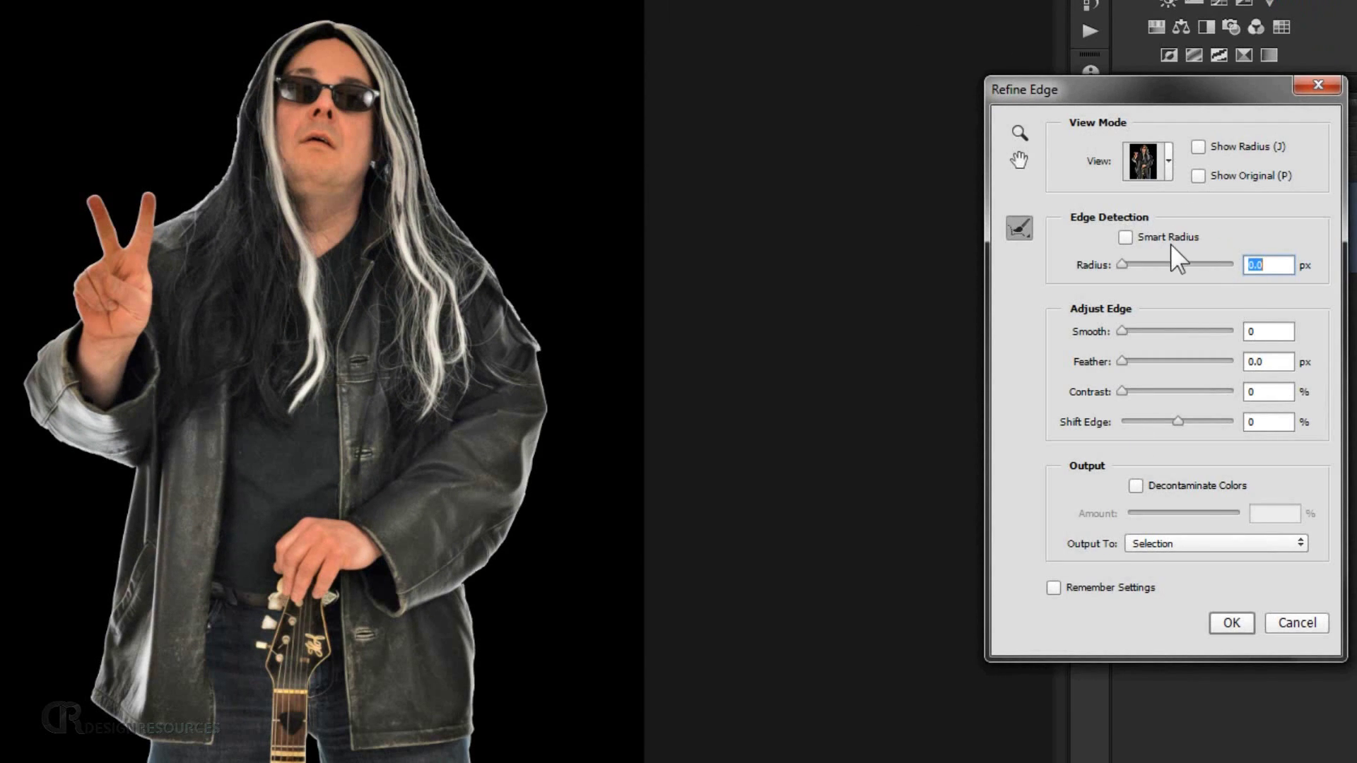
{"action": "left_click", "coordinate": [1140, 239]}
{"action": "left_click_drag", "start_coordinate": [1125, 268], "coordinate": [1135, 266]}
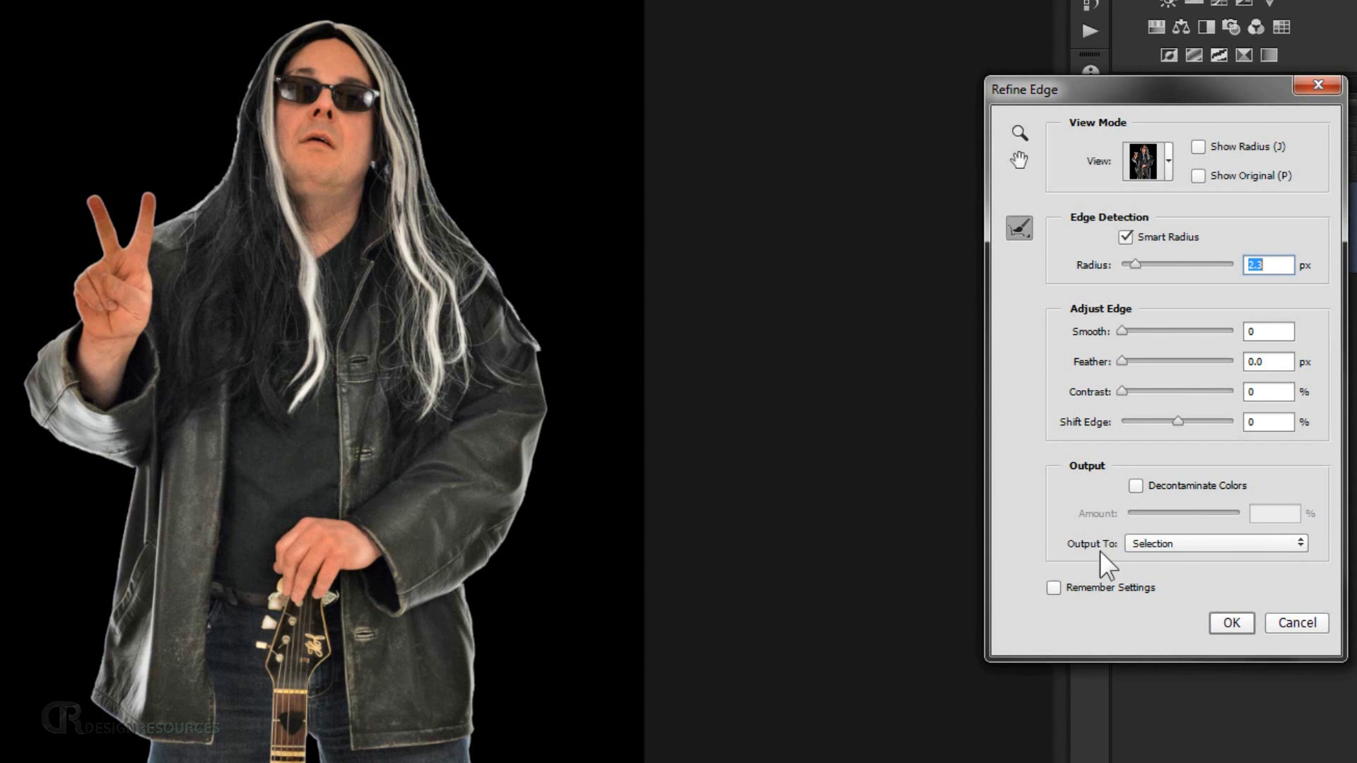
{"action": "left_click", "coordinate": [1169, 549]}
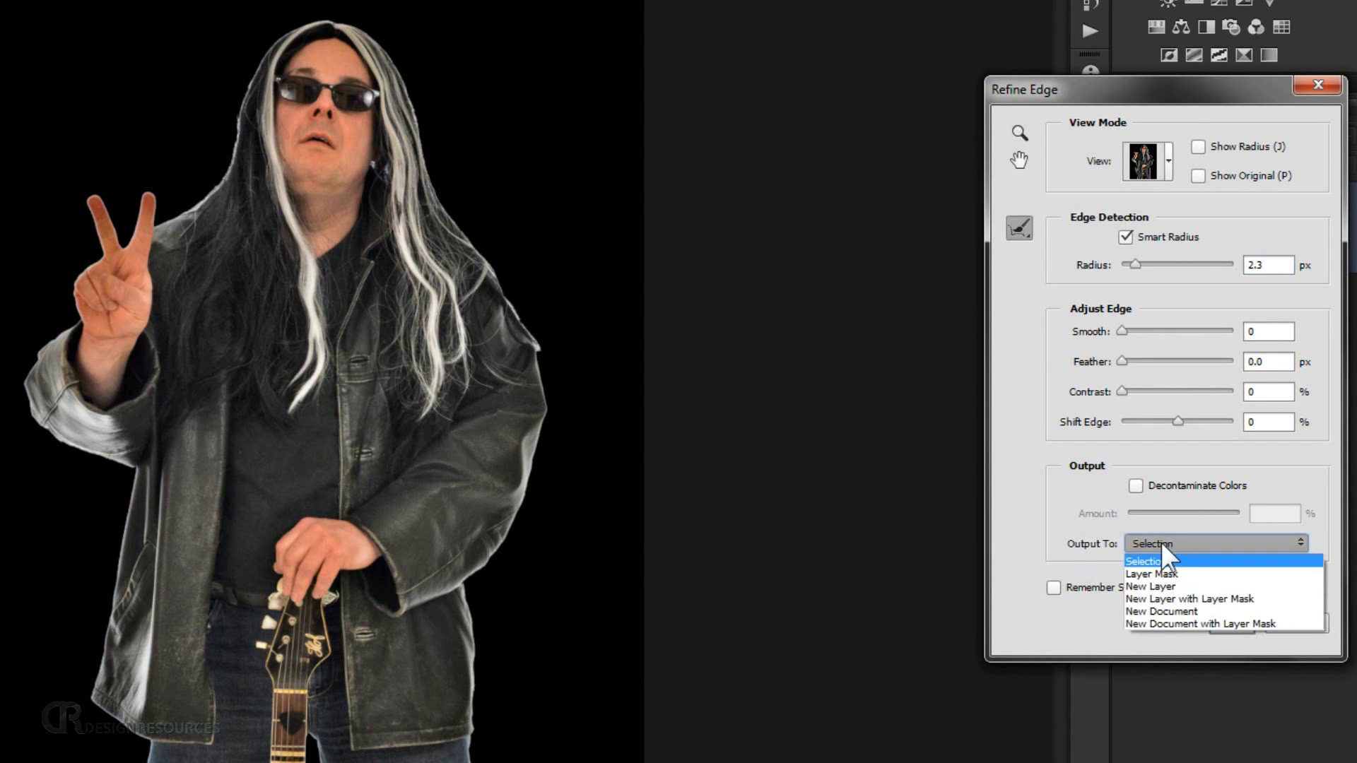
{"action": "left_click", "coordinate": [1167, 598]}
{"action": "left_click", "coordinate": [1236, 621]}
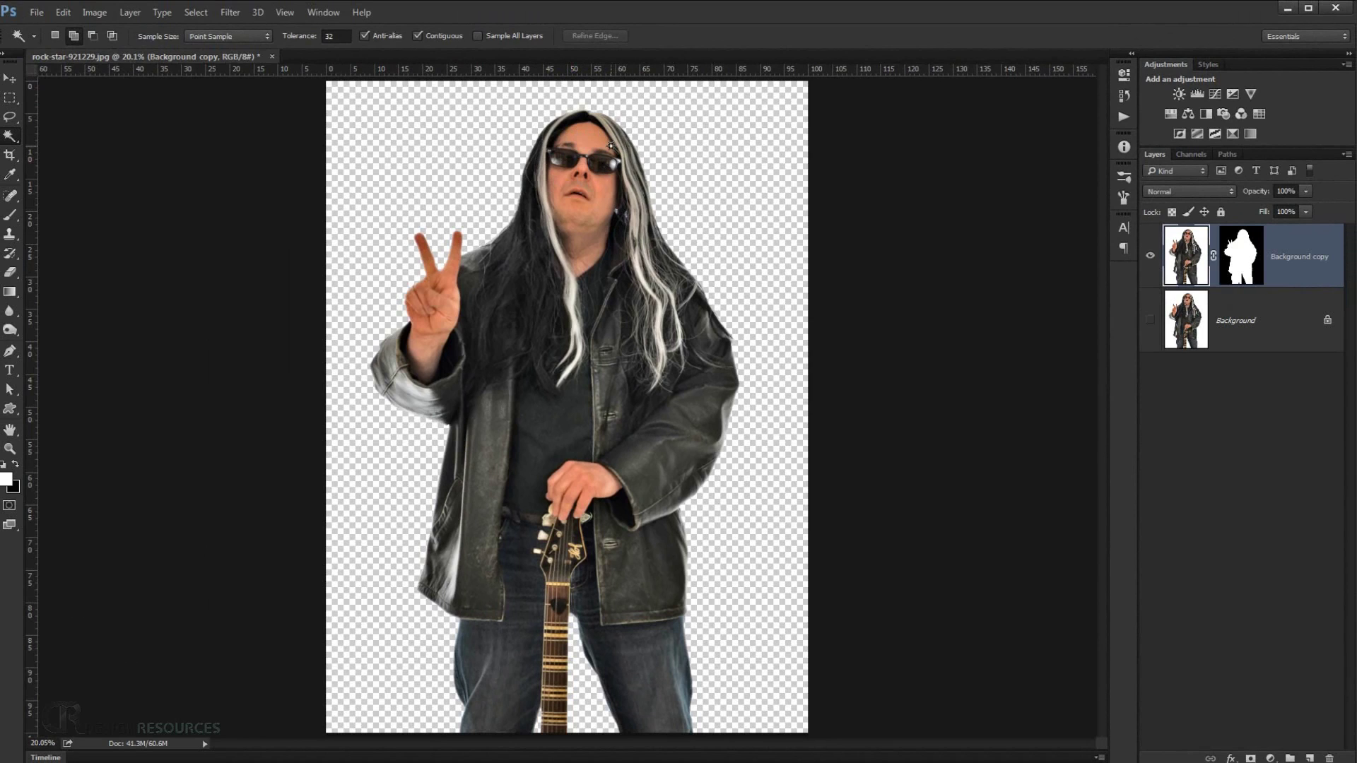
Create a new 1280×720 document from the Youtube Thumb preset
{"action": "left_click", "coordinate": [36, 12]}
{"action": "left_click", "coordinate": [49, 28]}
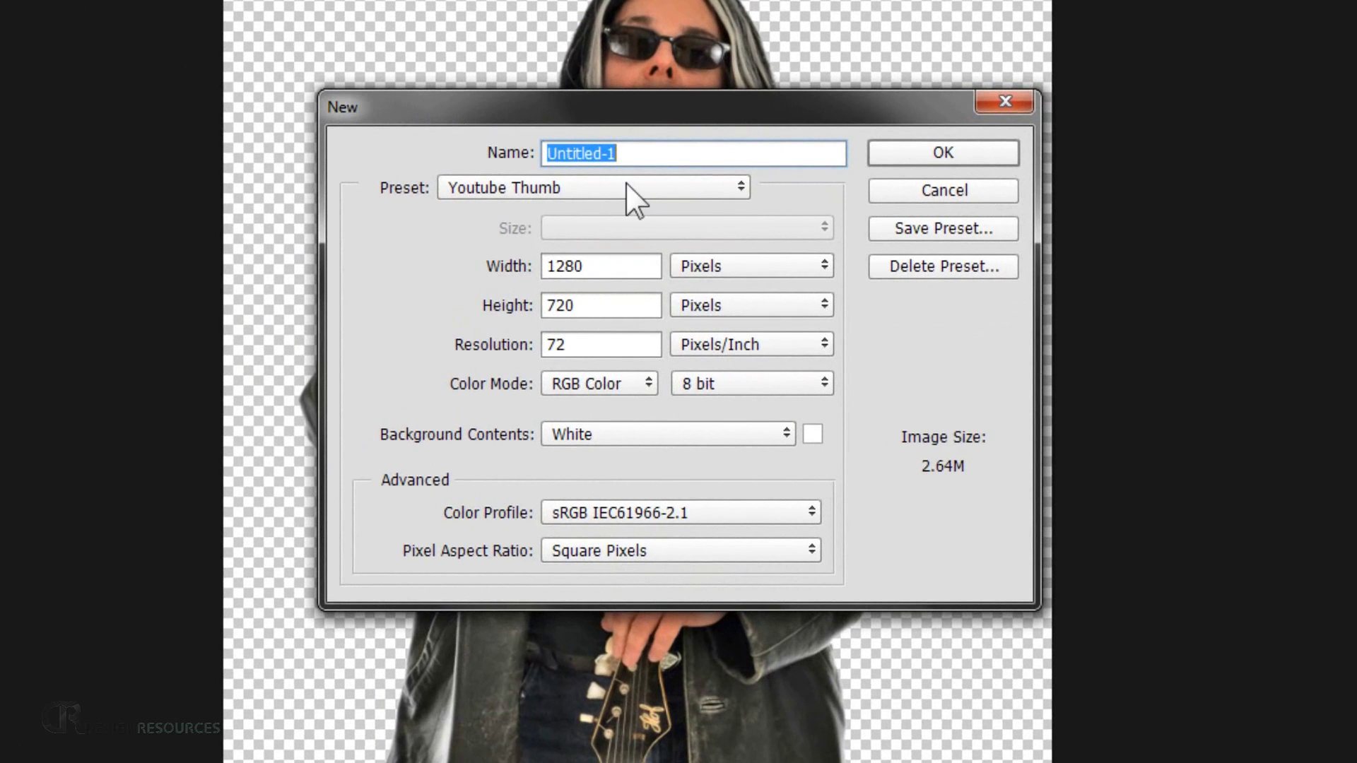
{"action": "left_click", "coordinate": [596, 268]}
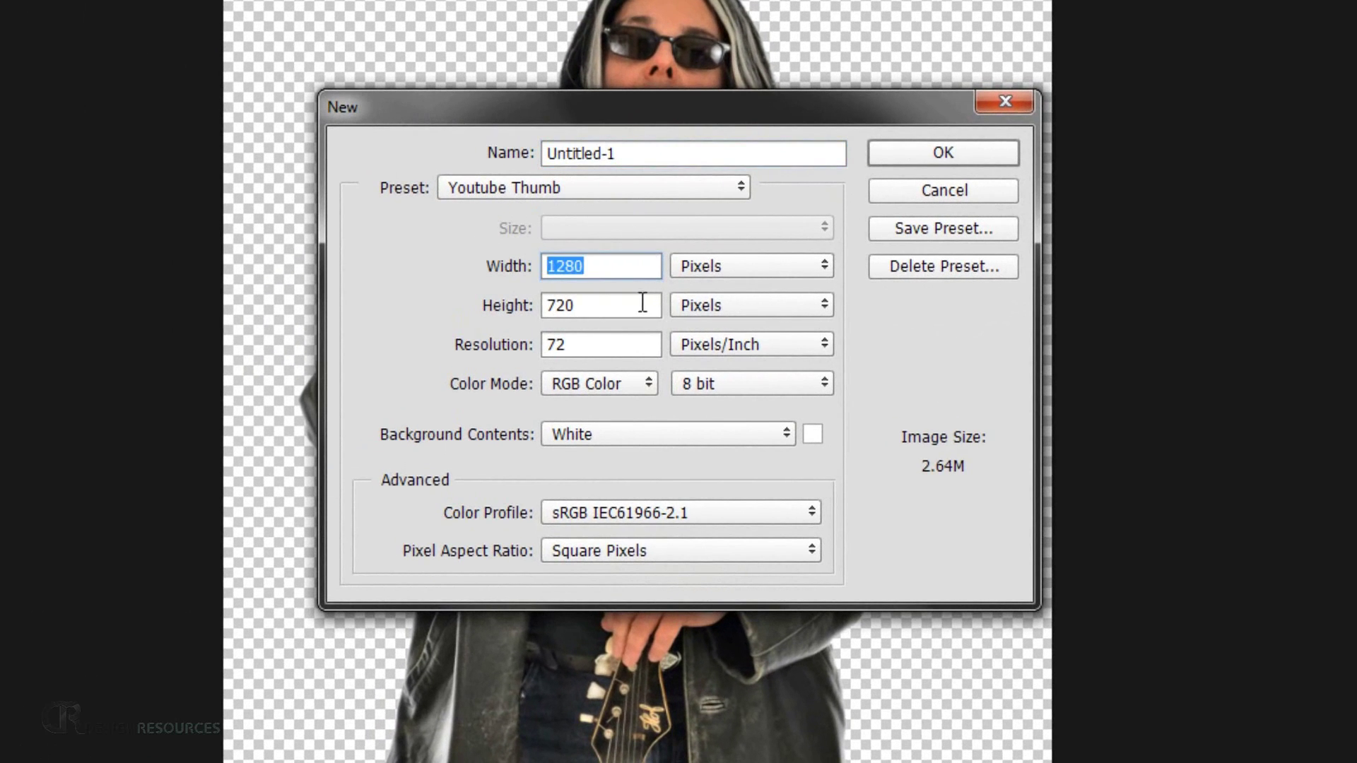
{"action": "left_click", "coordinate": [636, 304]}
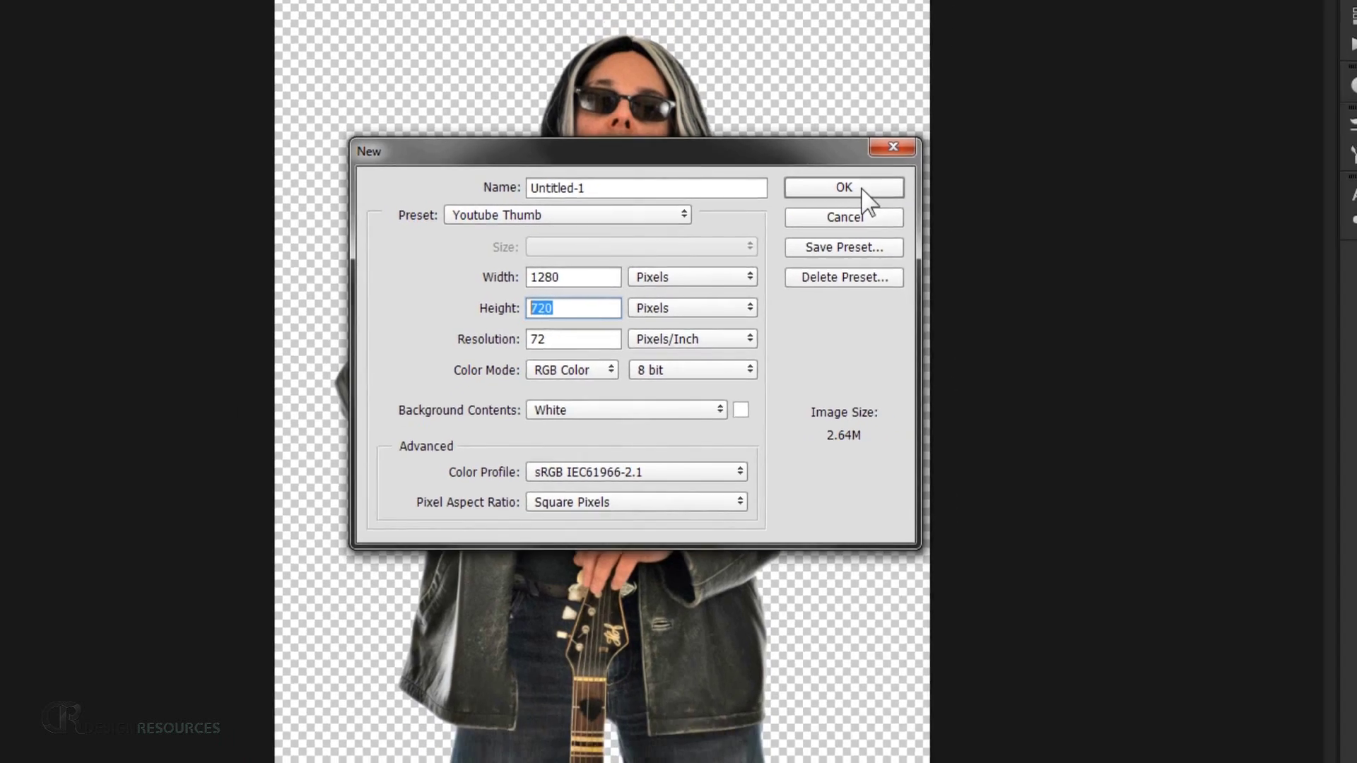
{"action": "left_click", "coordinate": [963, 151]}
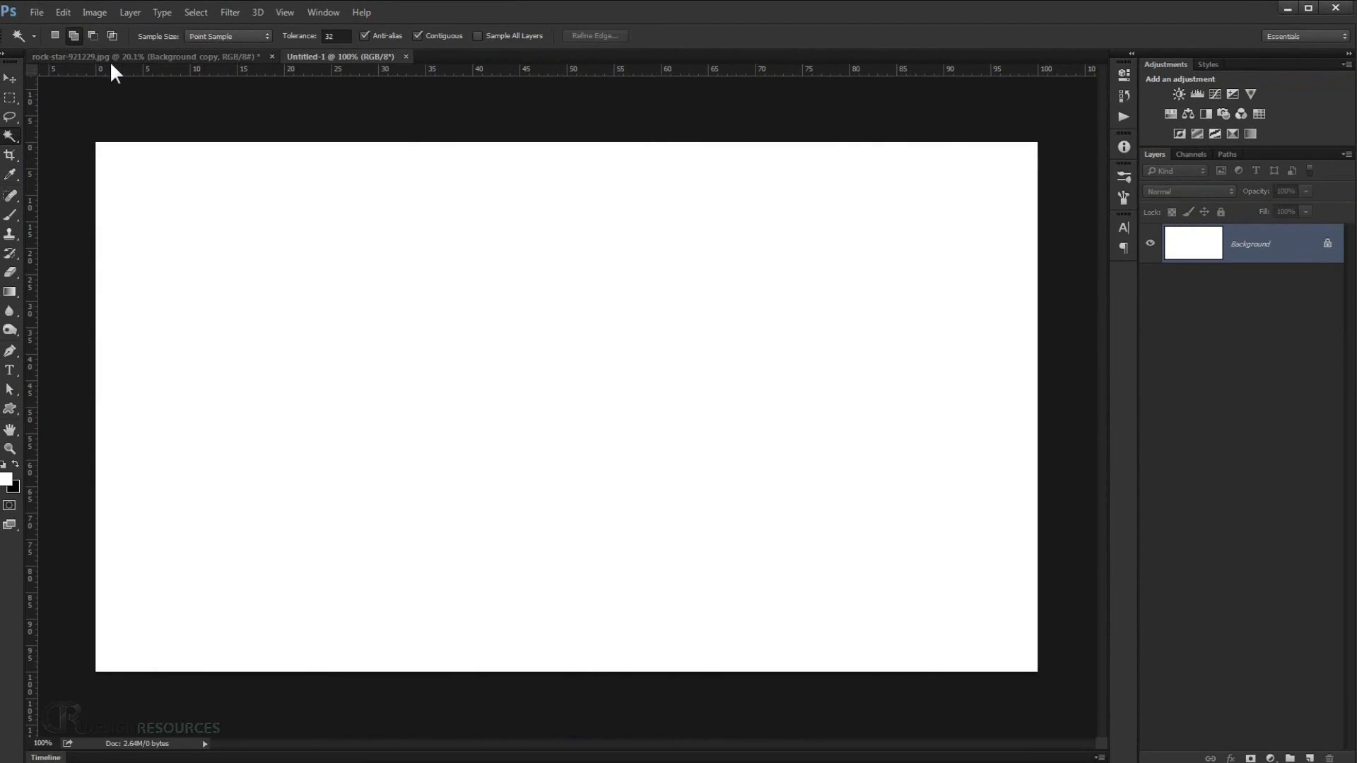
Drag the masked cut-out layer from the rock-star photo into the new document
{"action": "left_click", "coordinate": [111, 58]}
{"action": "left_click", "coordinate": [10, 77]}
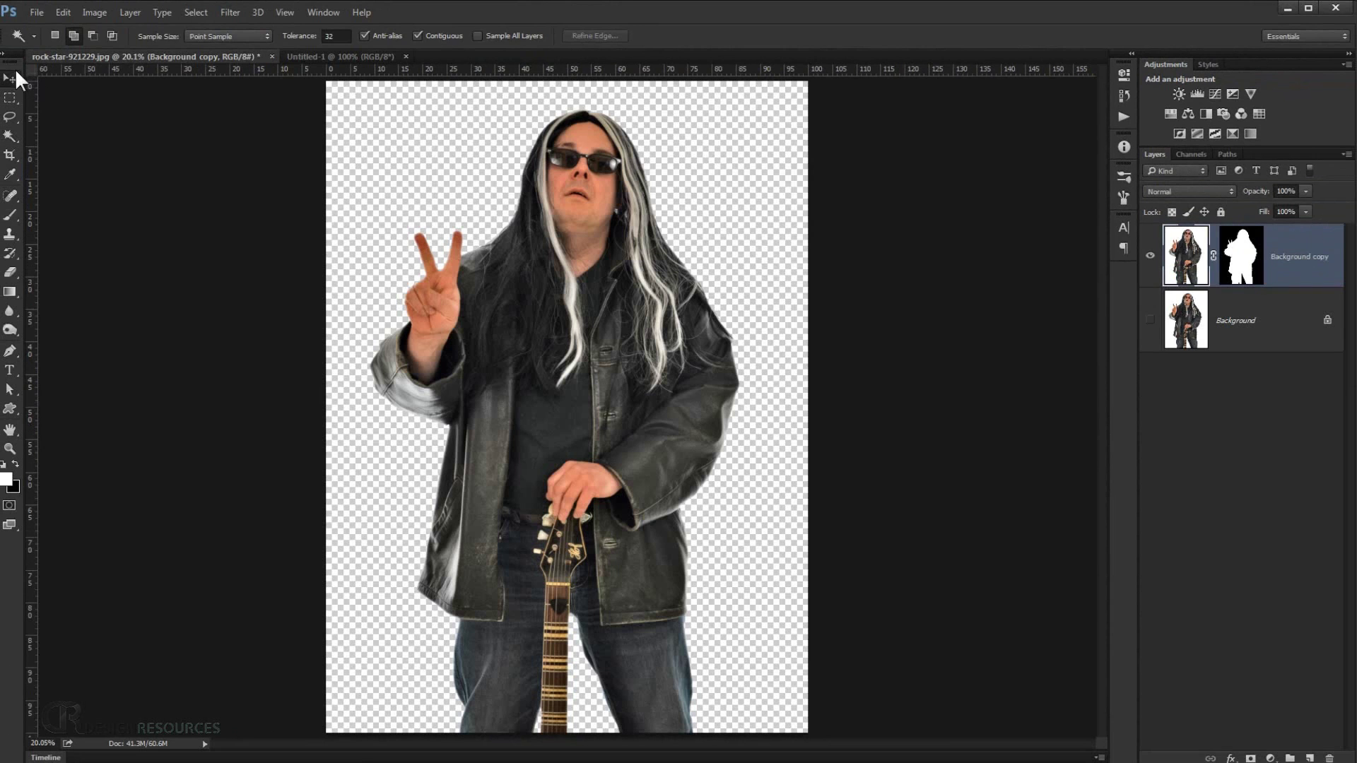
{"action": "left_click_drag", "start_coordinate": [601, 276], "coordinate": [545, 427]}
{"action": "scroll", "coordinate": [566, 431], "scroll_direction": "down", "scroll_amount": 5}
Scale the cut-out down to about 27%, nudge it into place, and fit the document on screen
{"action": "key", "text": "ctrl+t"}
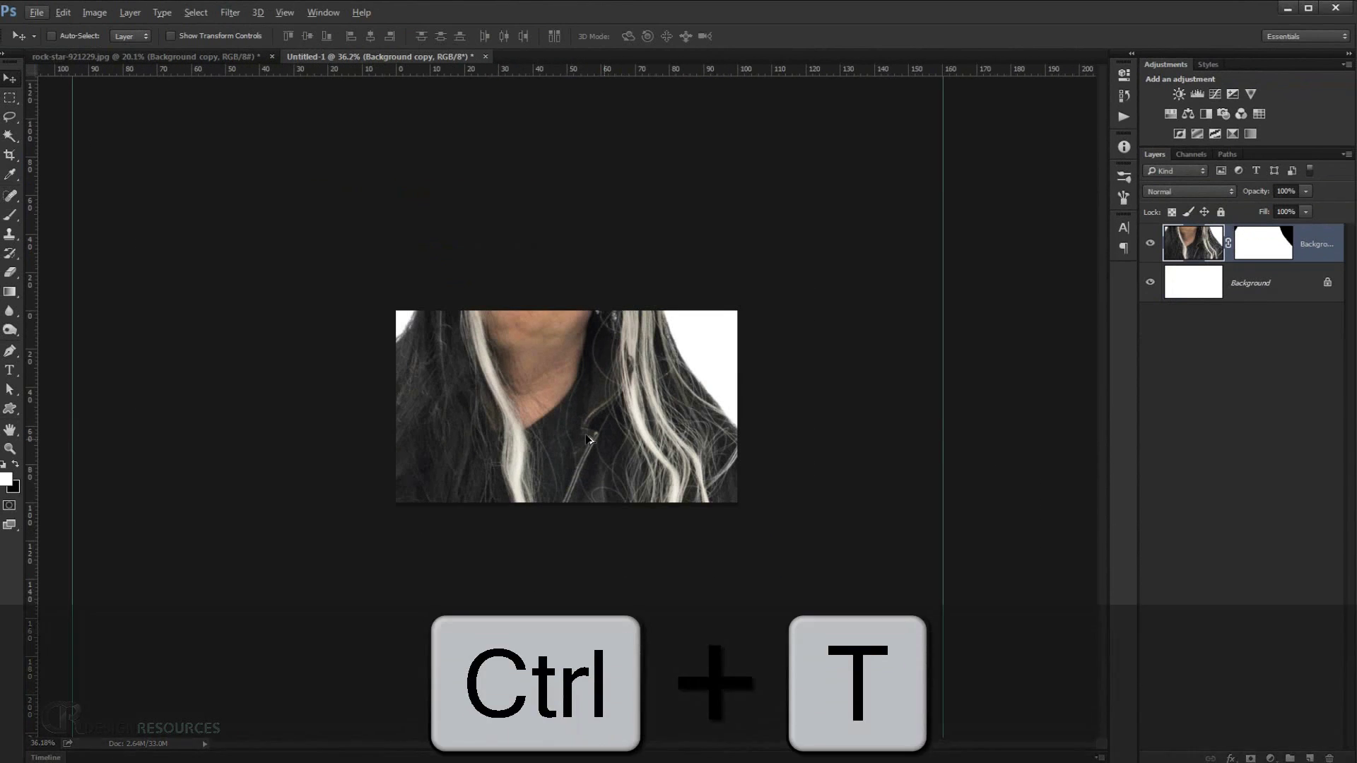
{"action": "scroll", "coordinate": [610, 433], "scroll_direction": "down", "scroll_amount": 2}
{"action": "scroll", "coordinate": [609, 433], "scroll_direction": "down", "scroll_amount": 3}
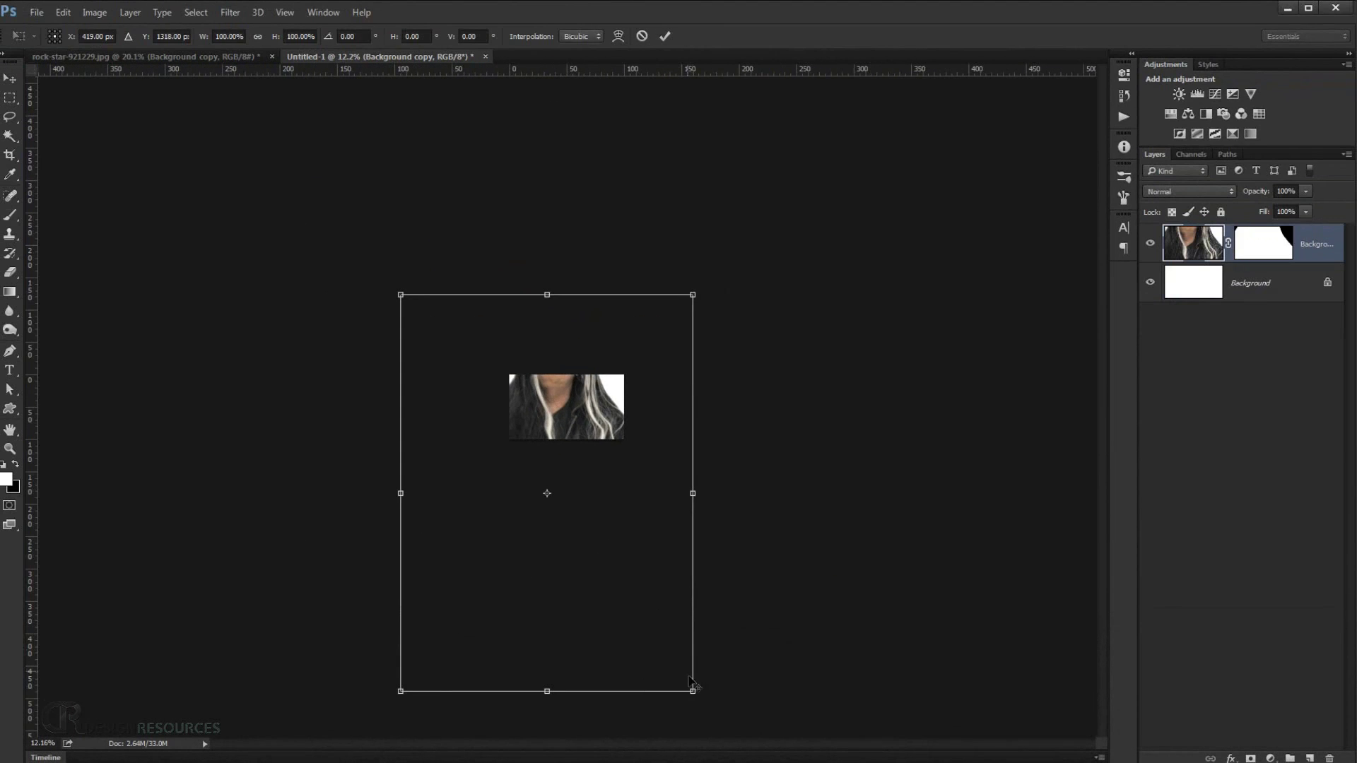
{"action": "left_click_drag", "start_coordinate": [668, 648], "coordinate": [573, 453]}
{"action": "scroll", "coordinate": [571, 453], "scroll_direction": "up", "scroll_amount": 2}
{"action": "scroll", "coordinate": [572, 456], "scroll_direction": "up", "scroll_amount": 2}
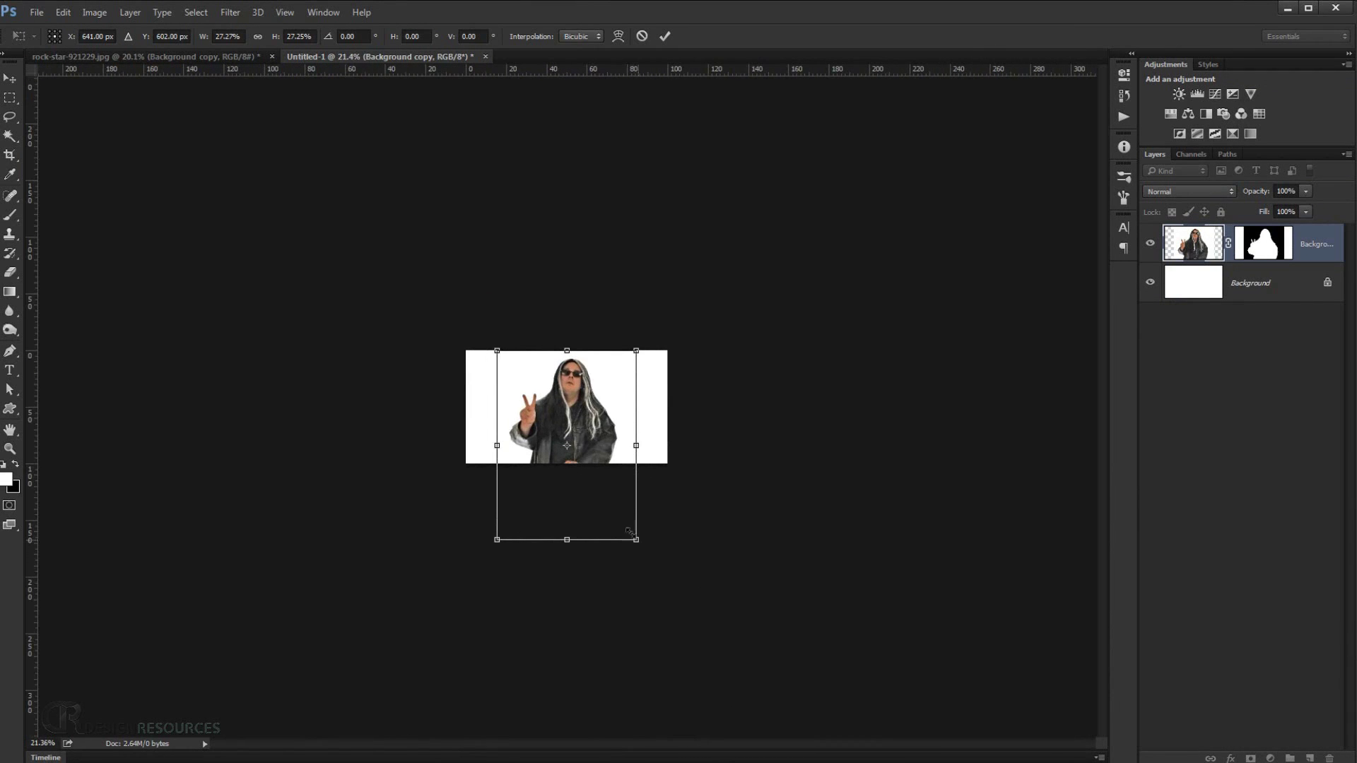
{"action": "left_click_drag", "start_coordinate": [625, 527], "coordinate": [590, 453]}
{"action": "key", "text": "Up"}
{"action": "key", "text": "Up"}
{"action": "key", "text": "Up"}
{"action": "key", "text": "Up"}
{"action": "key", "text": "Up"}
{"action": "key", "text": "Right"}
{"action": "key", "text": "Right"}
{"action": "key", "text": "Right"}
{"action": "key", "text": "Right"}
{"action": "key", "text": "Right"}
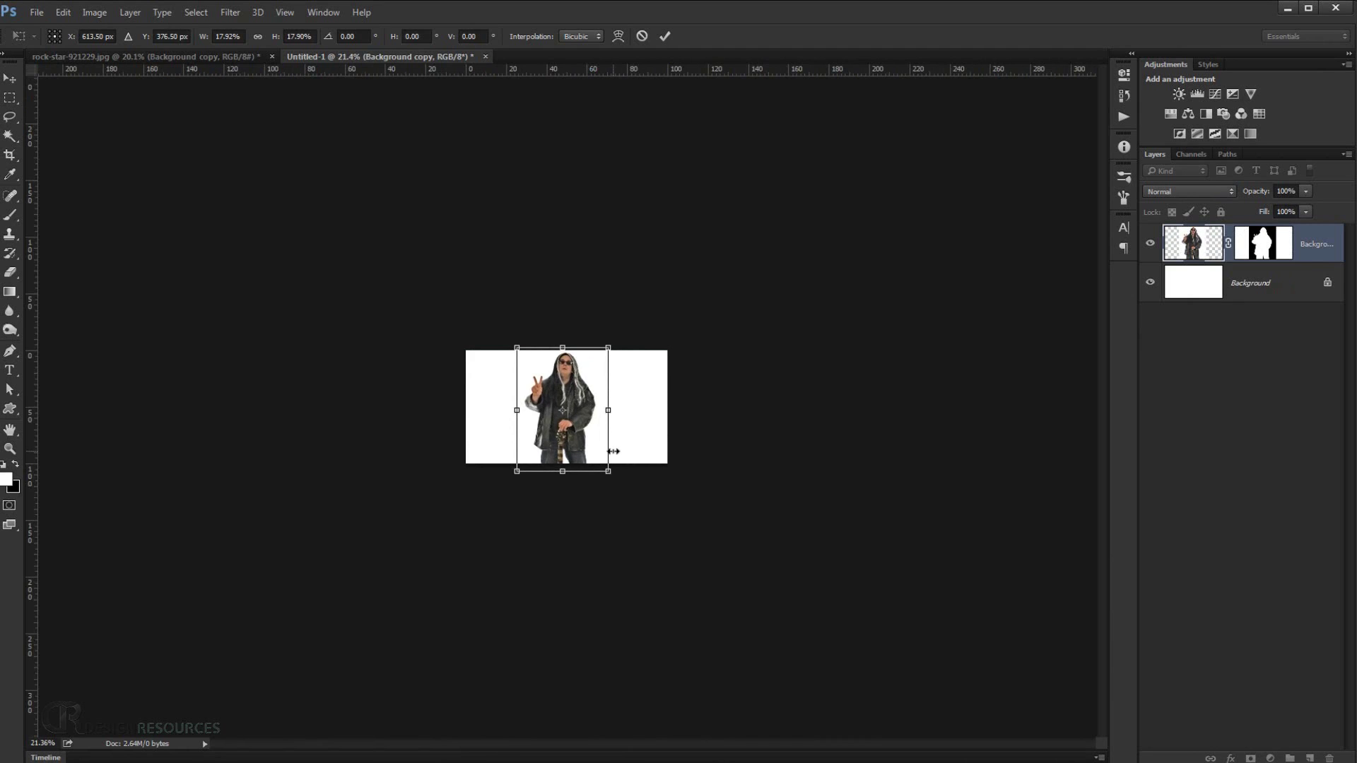
{"action": "key", "text": "Return"}
{"action": "key", "text": "ctrl+0"}
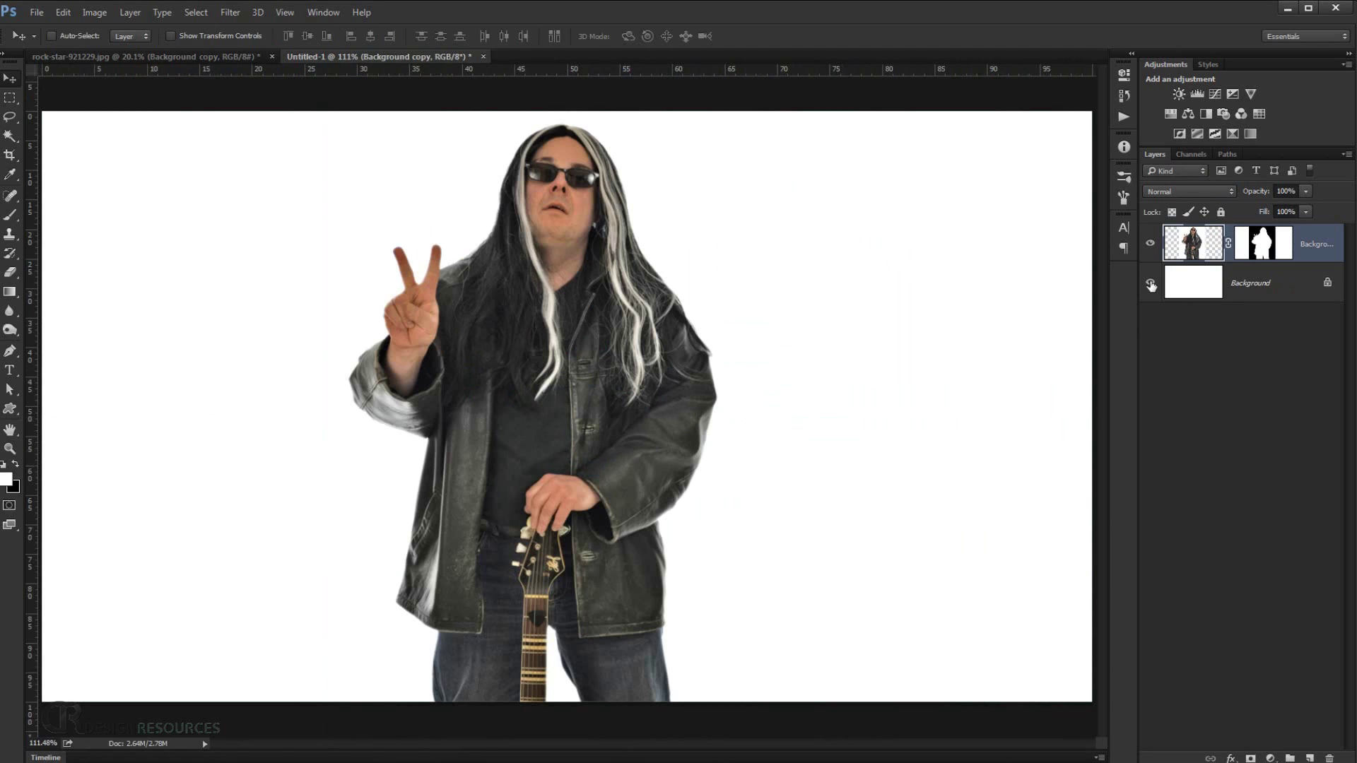
Fill the left and right areas of the cut-out's layer mask with black, then deselect
{"action": "left_click", "coordinate": [1272, 250]}
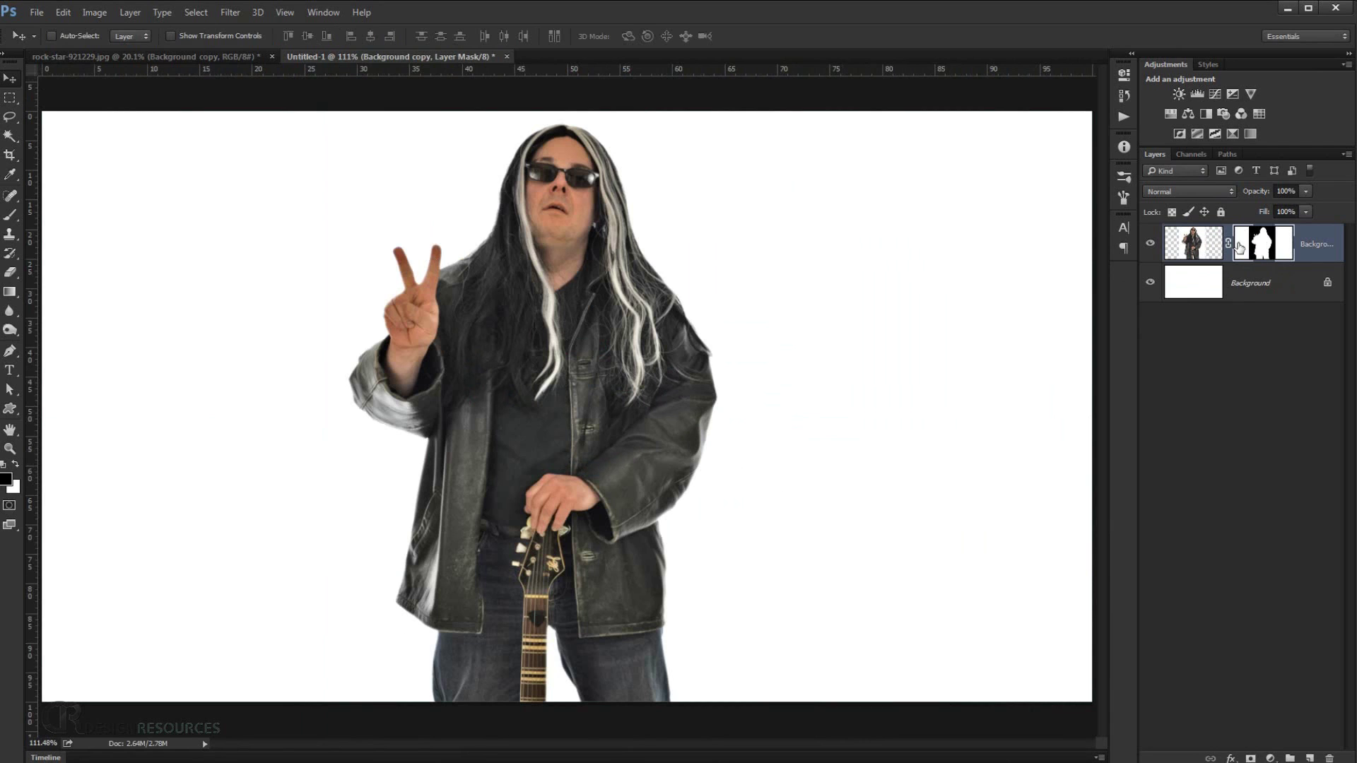
{"action": "left_click", "coordinate": [13, 98]}
{"action": "scroll", "coordinate": [269, 244], "scroll_direction": "down", "scroll_amount": 3}
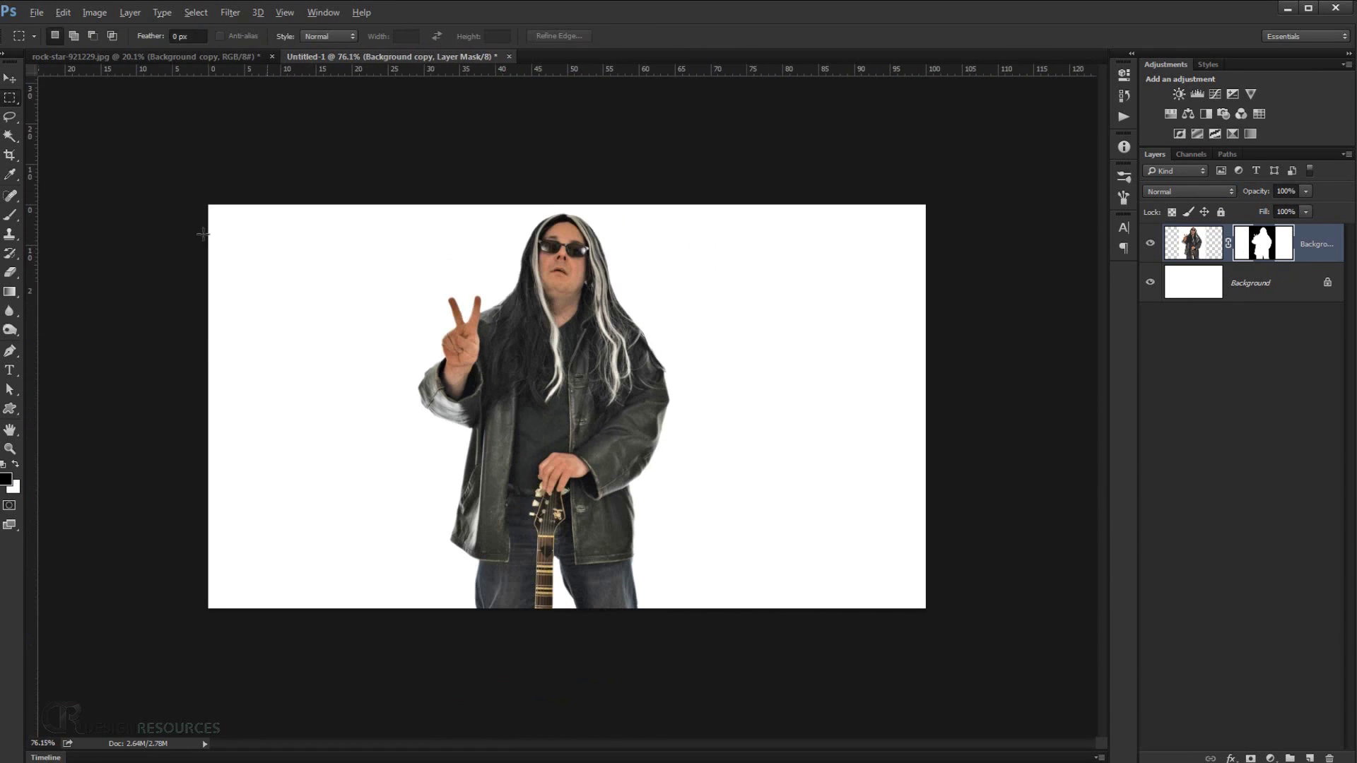
{"action": "left_click_drag", "start_coordinate": [194, 189], "coordinate": [367, 639]}
{"action": "key", "text": "alt+BackSpace"}
{"action": "key", "text": "x"}
{"action": "left_click_drag", "start_coordinate": [201, 198], "coordinate": [424, 629]}
{"action": "left_click_drag", "start_coordinate": [689, 169], "coordinate": [947, 622]}
{"action": "key", "text": "ctrl+BackSpace"}
{"action": "key", "text": "ctrl+d"}
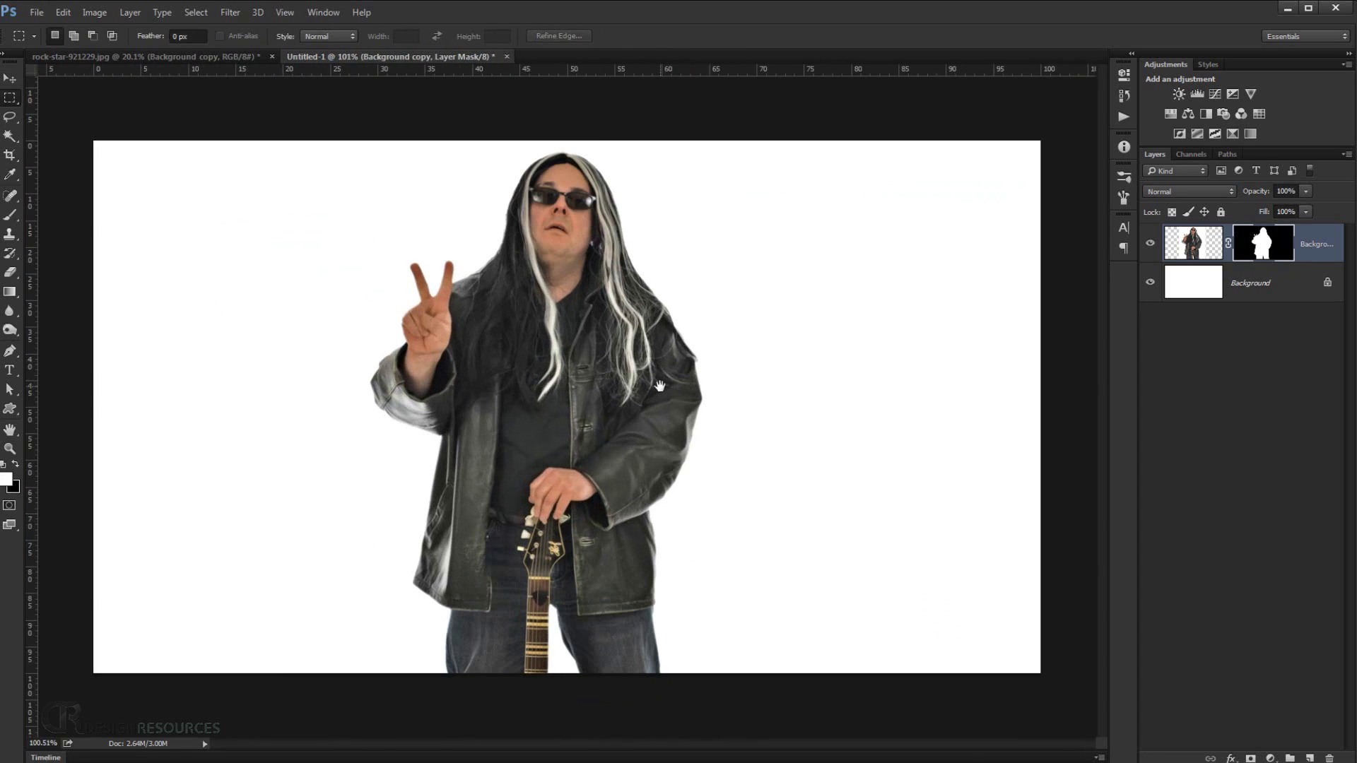
{"action": "scroll", "coordinate": [660, 385], "scroll_direction": "up", "scroll_amount": 1}
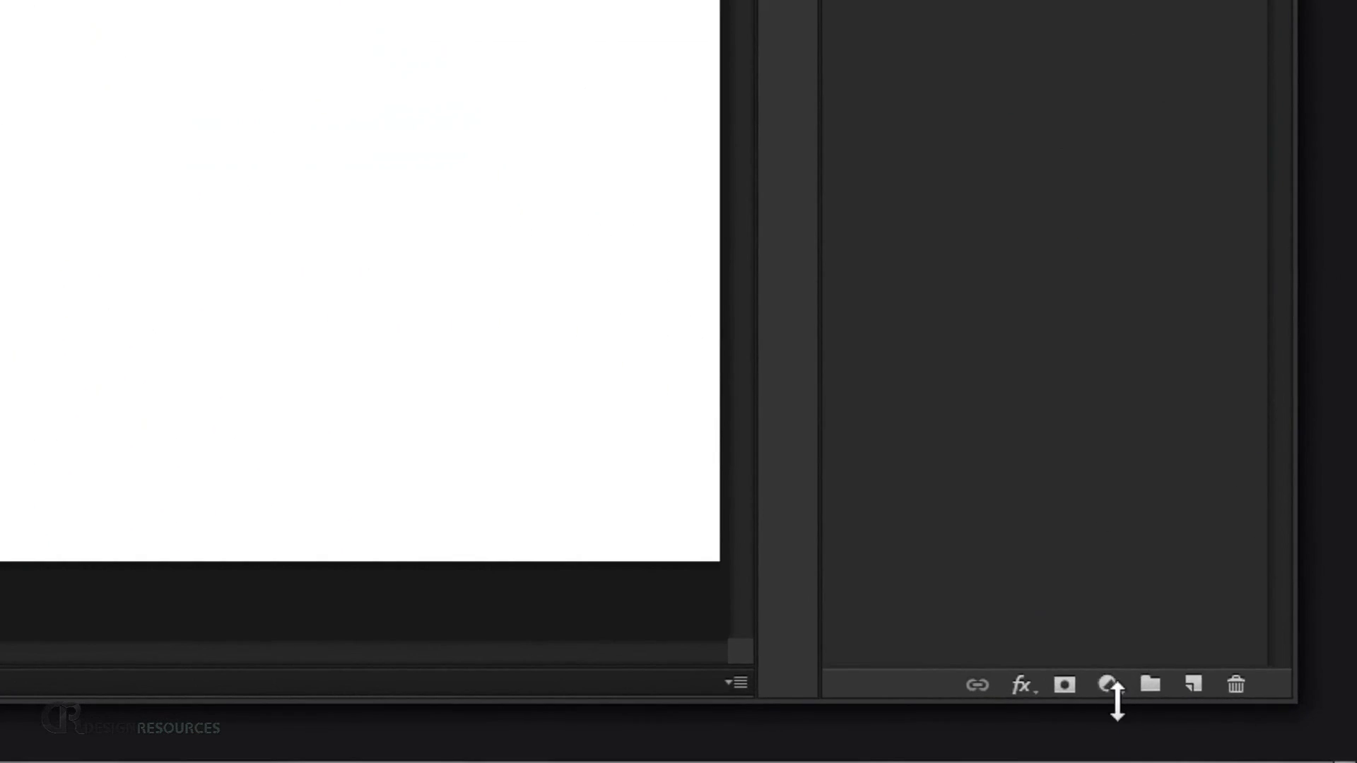
Add a Gradient Map adjustment layer and open its gradient editor
{"action": "left_click", "coordinate": [1270, 759]}
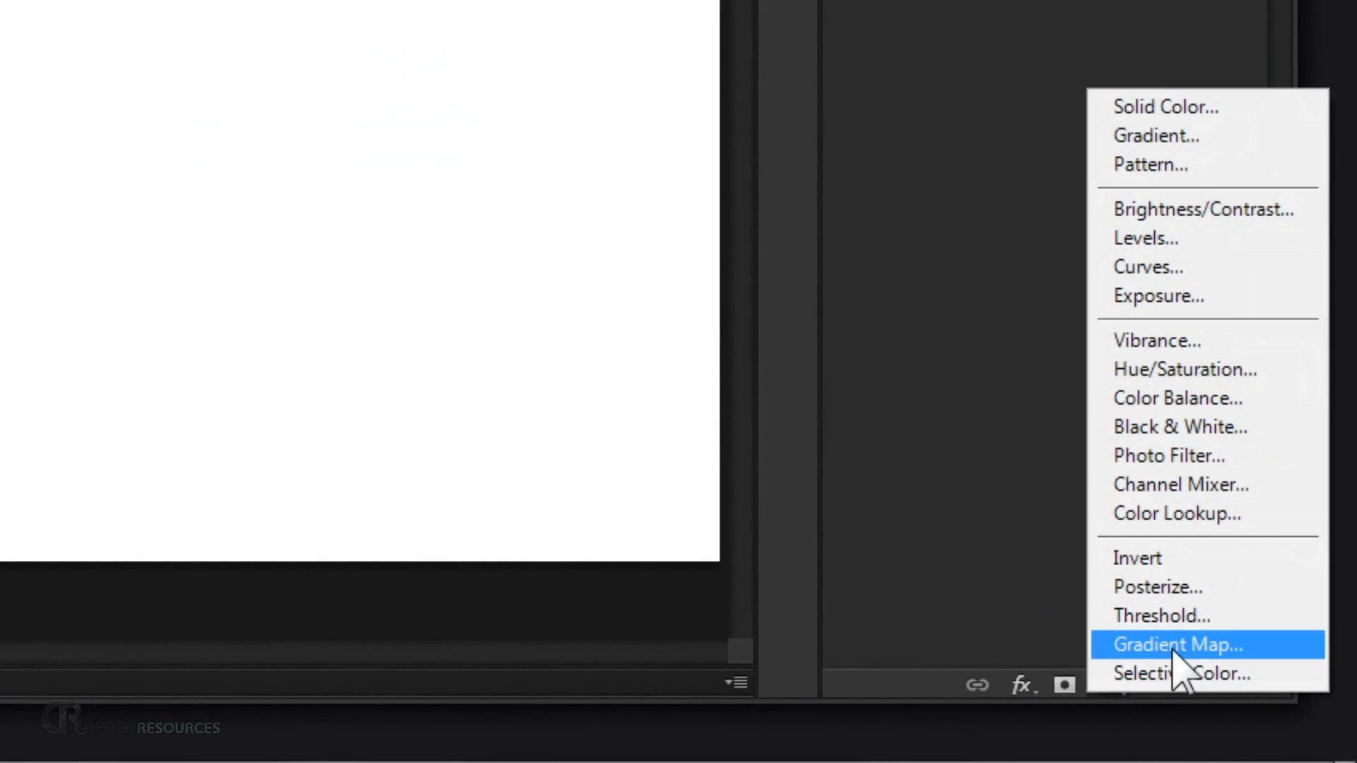
{"action": "left_click", "coordinate": [1100, 648]}
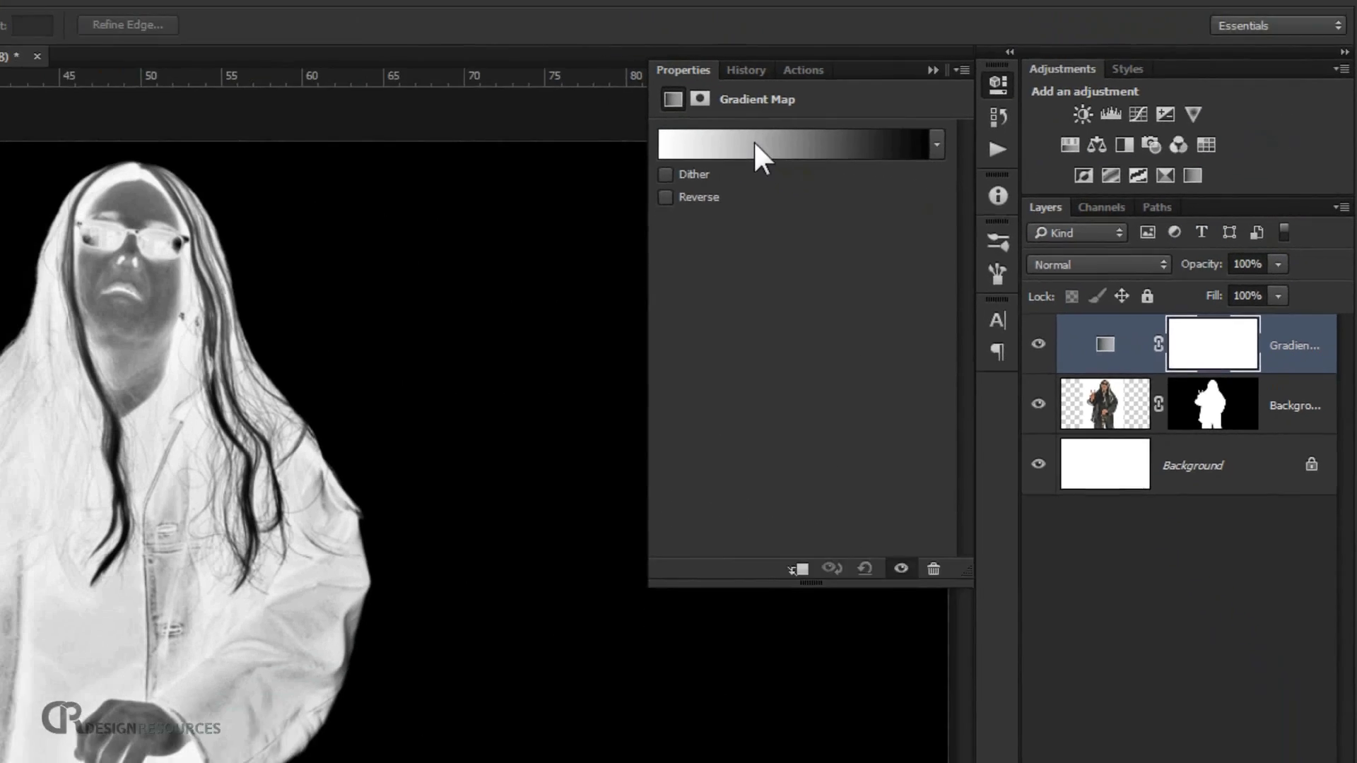
{"action": "left_click", "coordinate": [488, 120]}
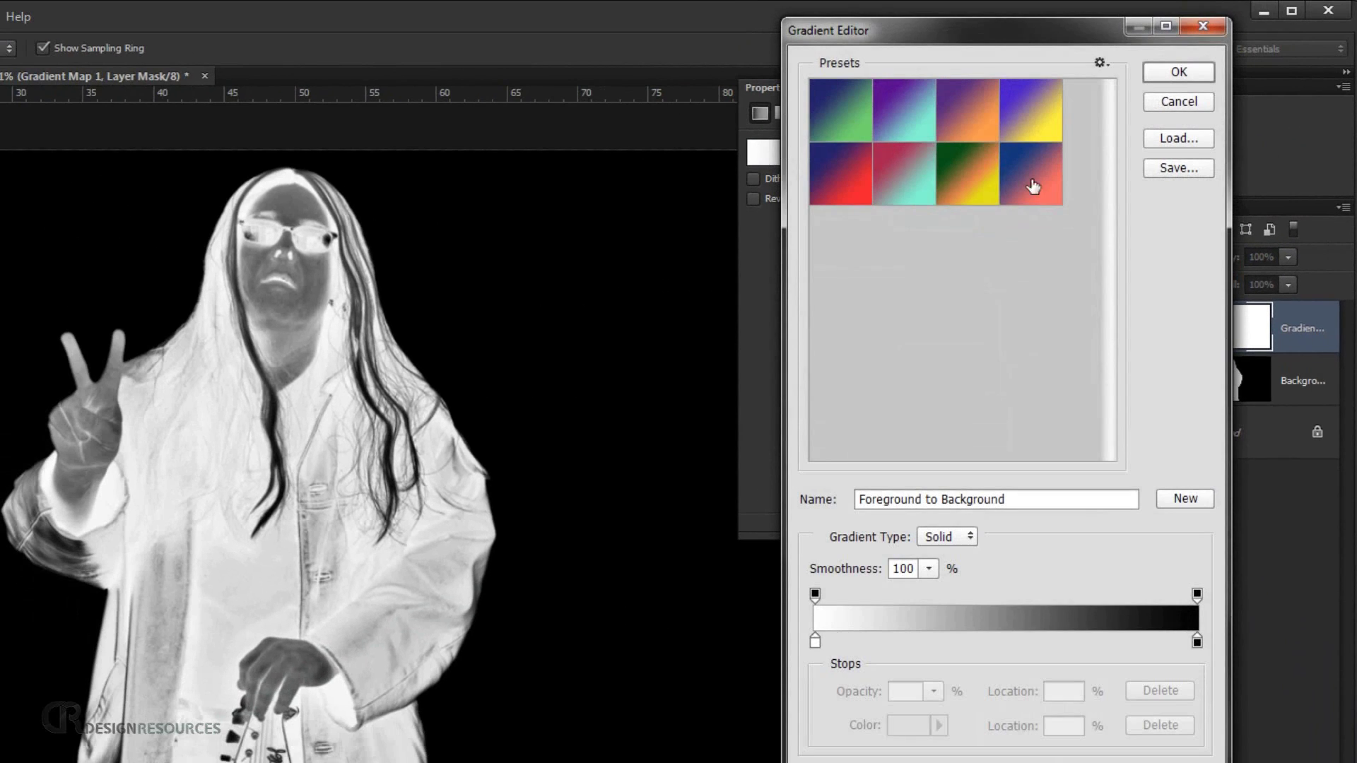
Compare several gradient presets and apply the Blue-Green gradient
{"action": "left_click", "coordinate": [835, 119]}
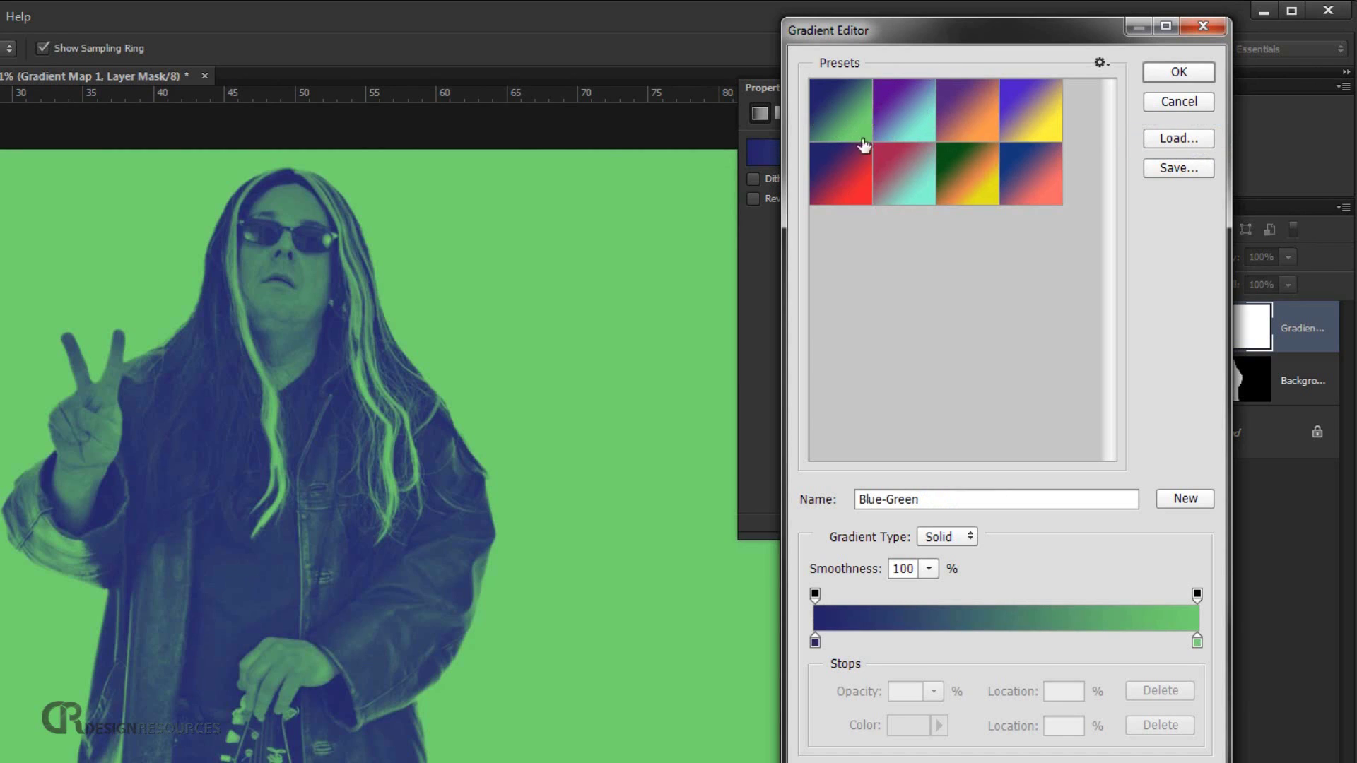
{"action": "left_click", "coordinate": [904, 123]}
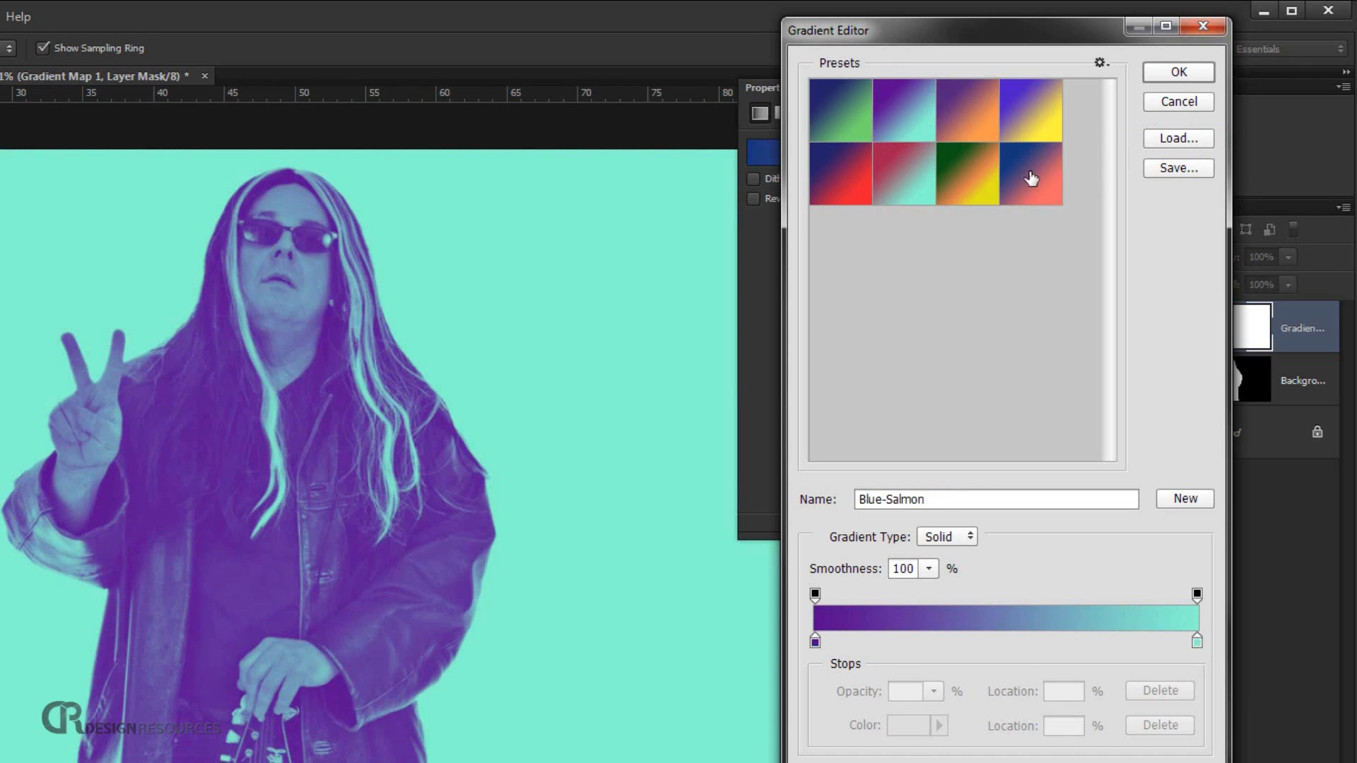
{"action": "left_click", "coordinate": [1031, 179]}
{"action": "left_click", "coordinate": [979, 189]}
{"action": "left_click", "coordinate": [915, 194]}
{"action": "left_click", "coordinate": [848, 185]}
{"action": "left_click", "coordinate": [892, 134]}
{"action": "left_click", "coordinate": [979, 185]}
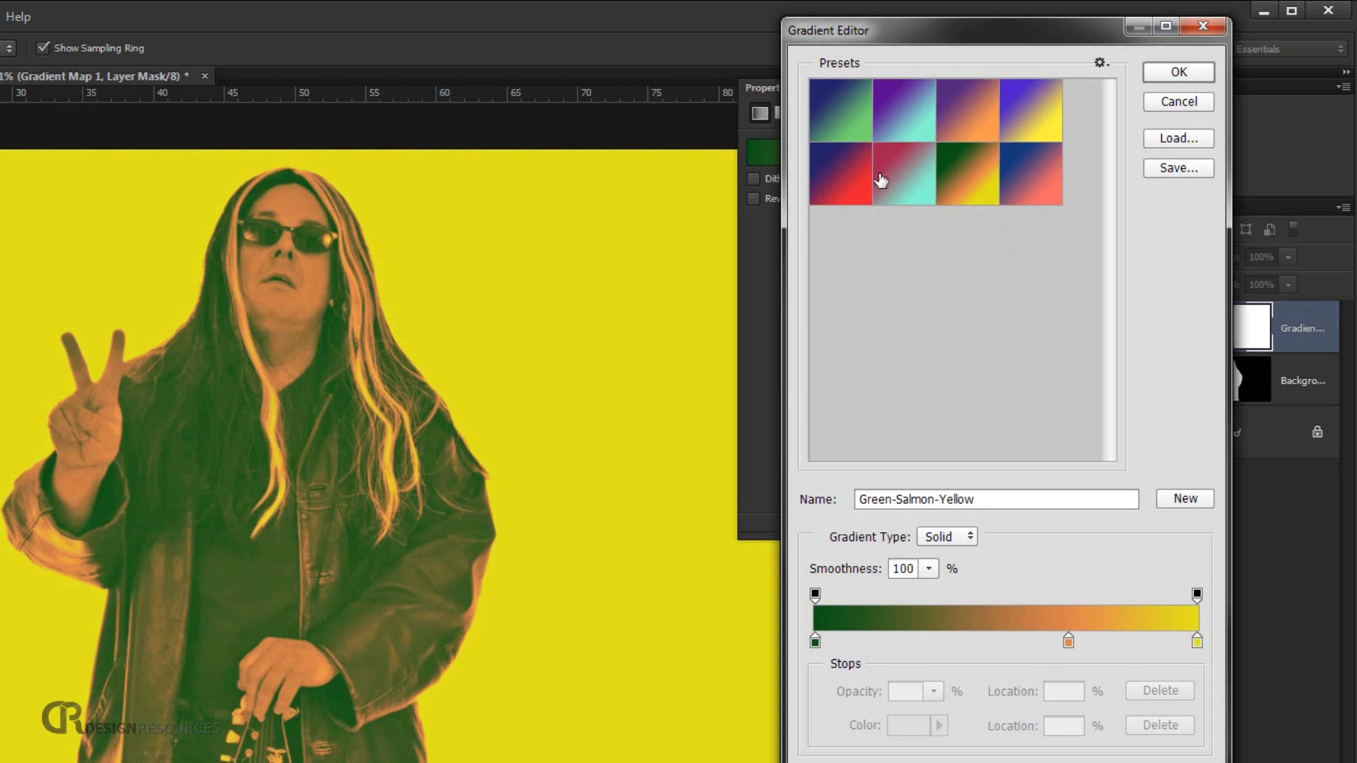
{"action": "left_click", "coordinate": [848, 125]}
{"action": "left_click", "coordinate": [1178, 72]}
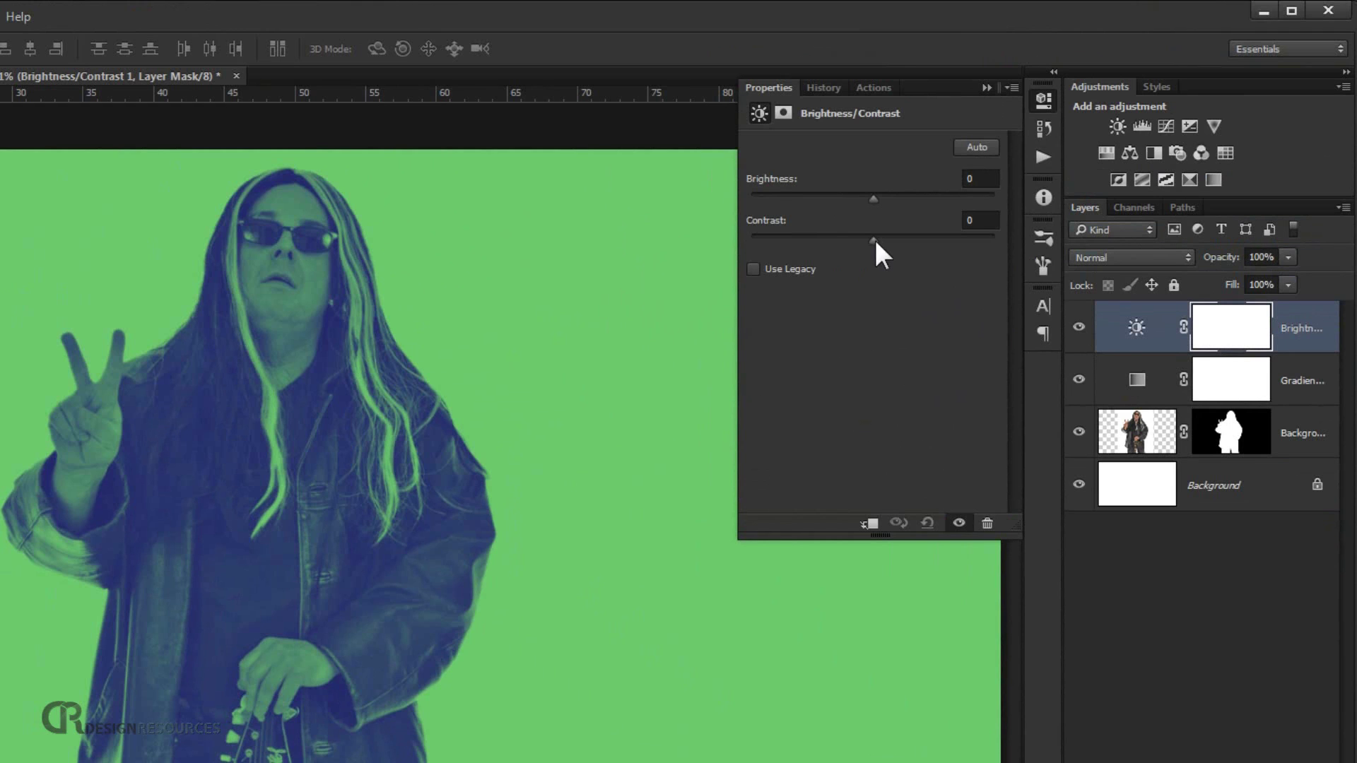
Raise the Brightness/Contrast layer's contrast to 50 and collapse its properties
{"action": "left_click_drag", "start_coordinate": [875, 241], "coordinate": [922, 241]}
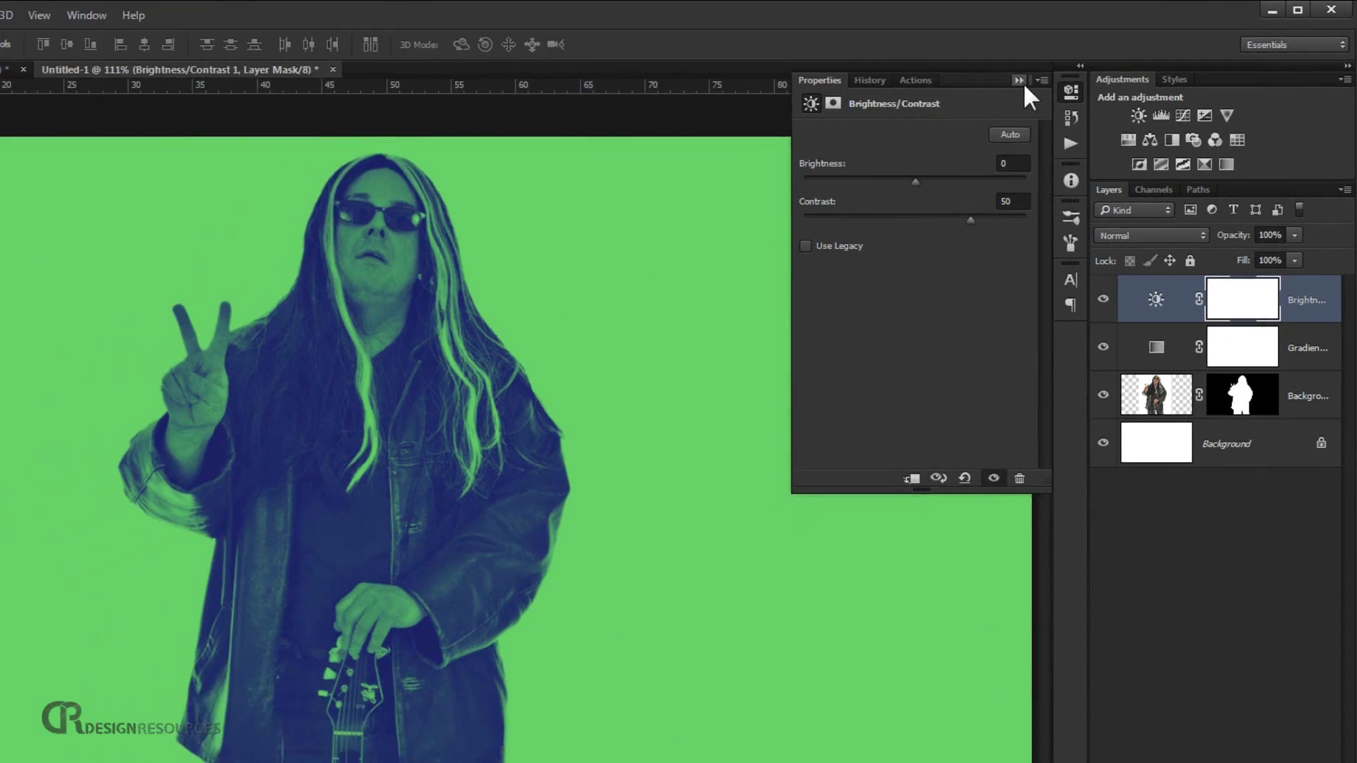
{"action": "left_click", "coordinate": [986, 86]}
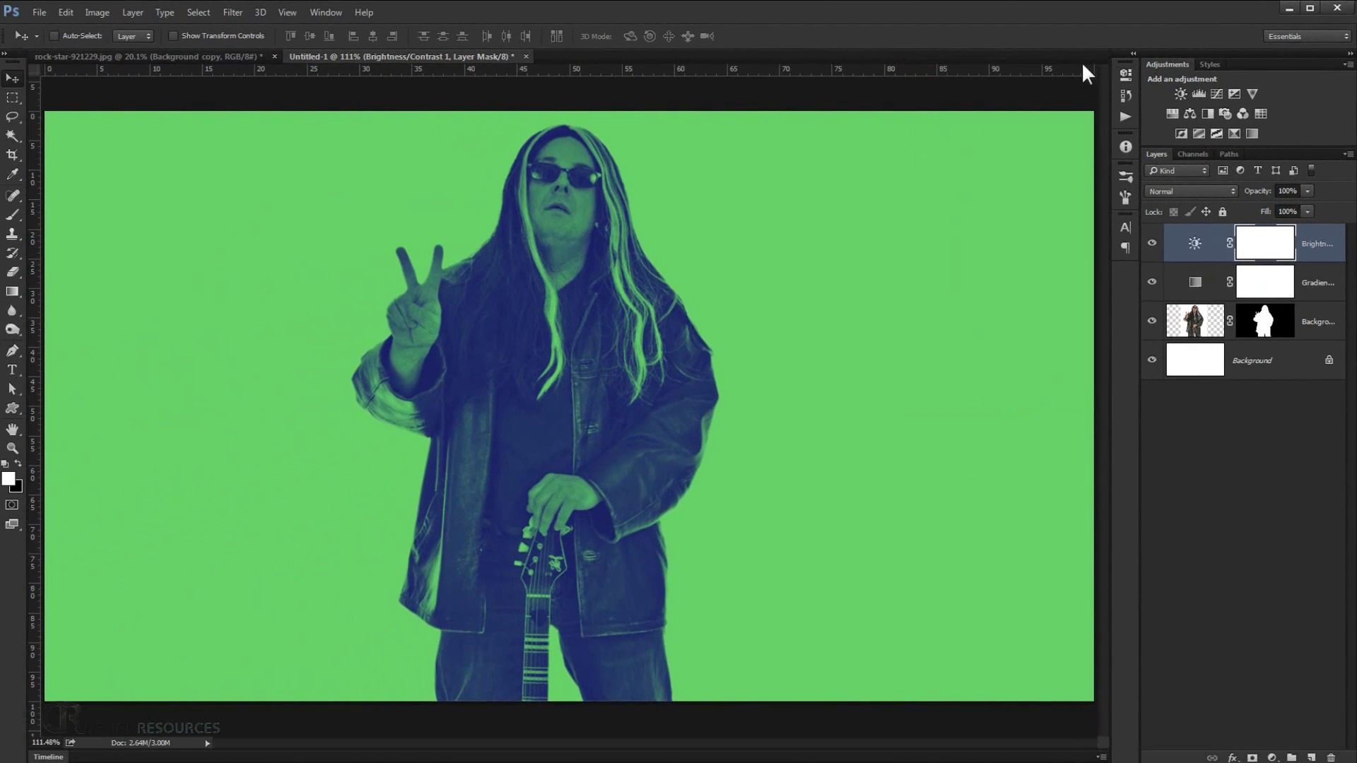
{"action": "left_click", "coordinate": [19, 369]}
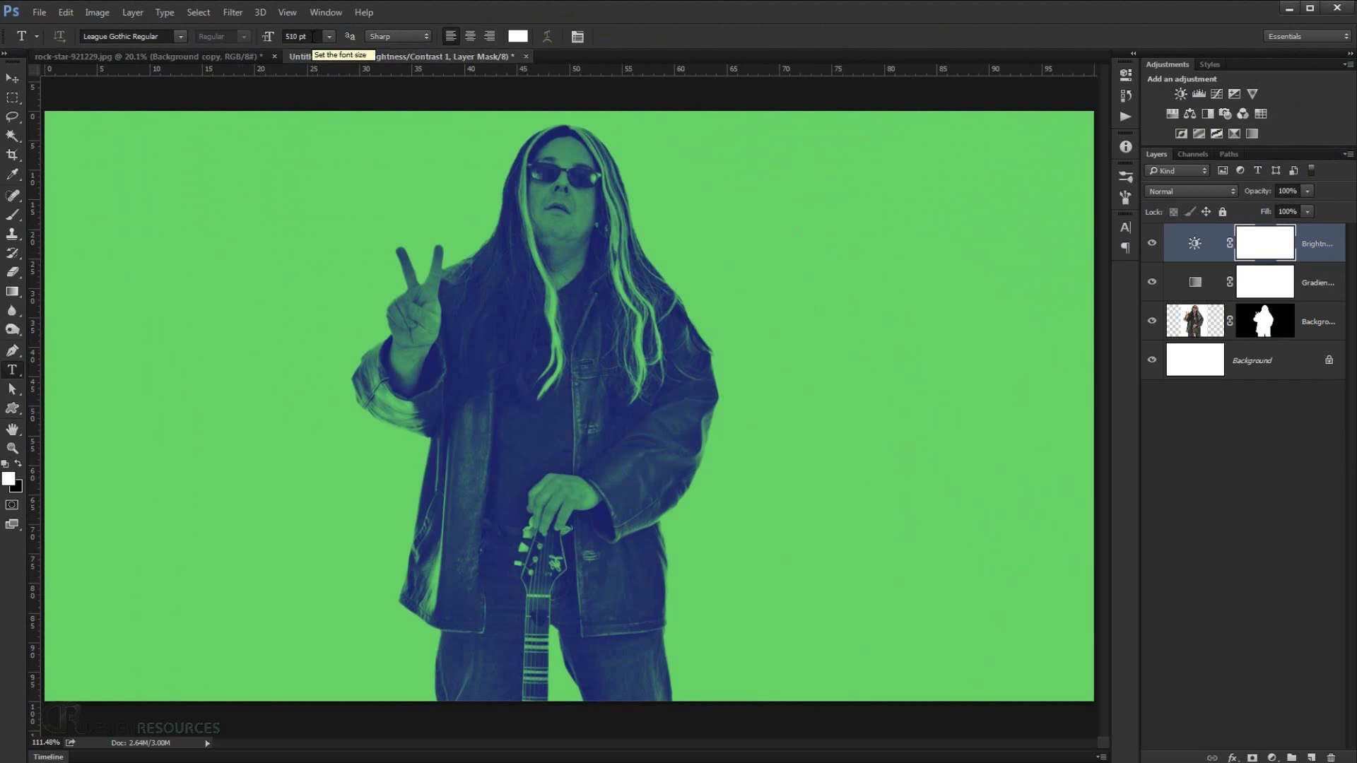
Type white ROCK text at the upper left and align it with the canvas's left edge
{"action": "left_click", "coordinate": [173, 274]}
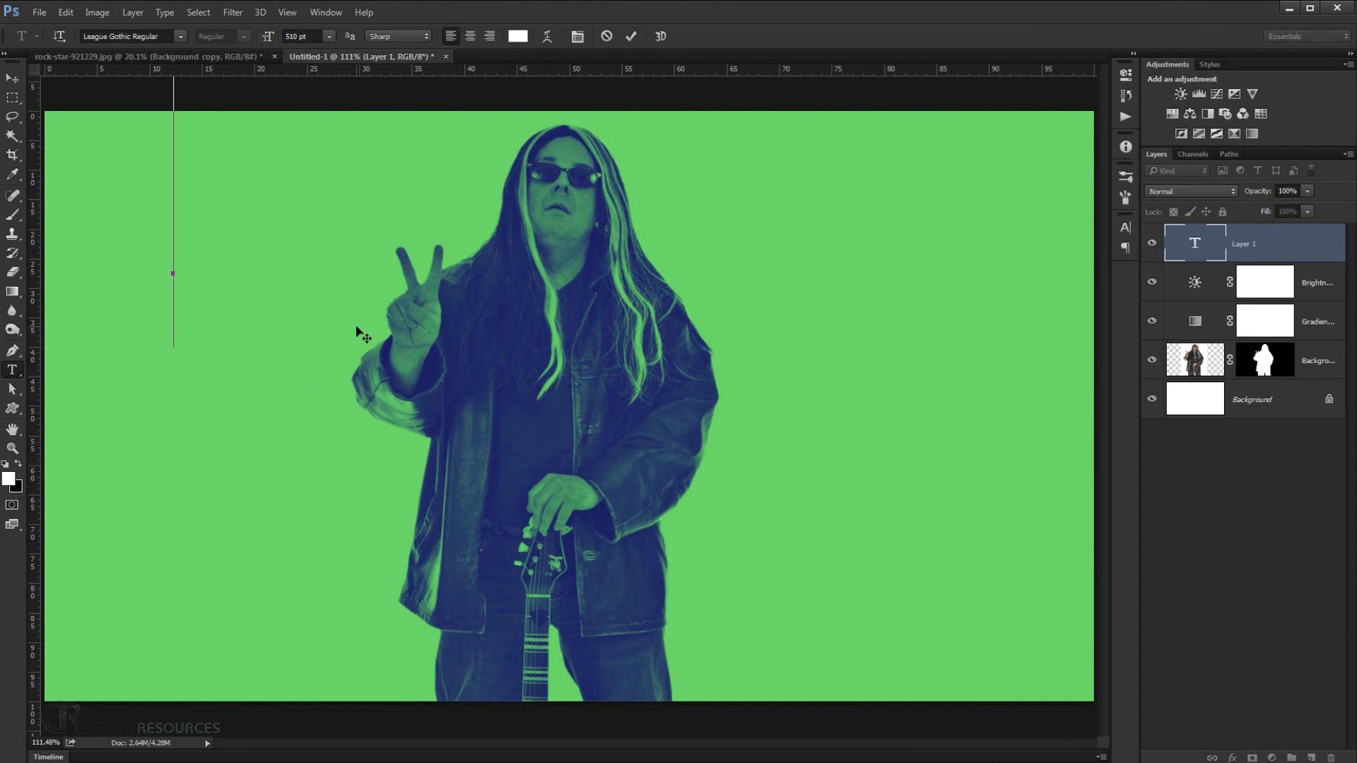
{"action": "type", "text": "ROCK"}
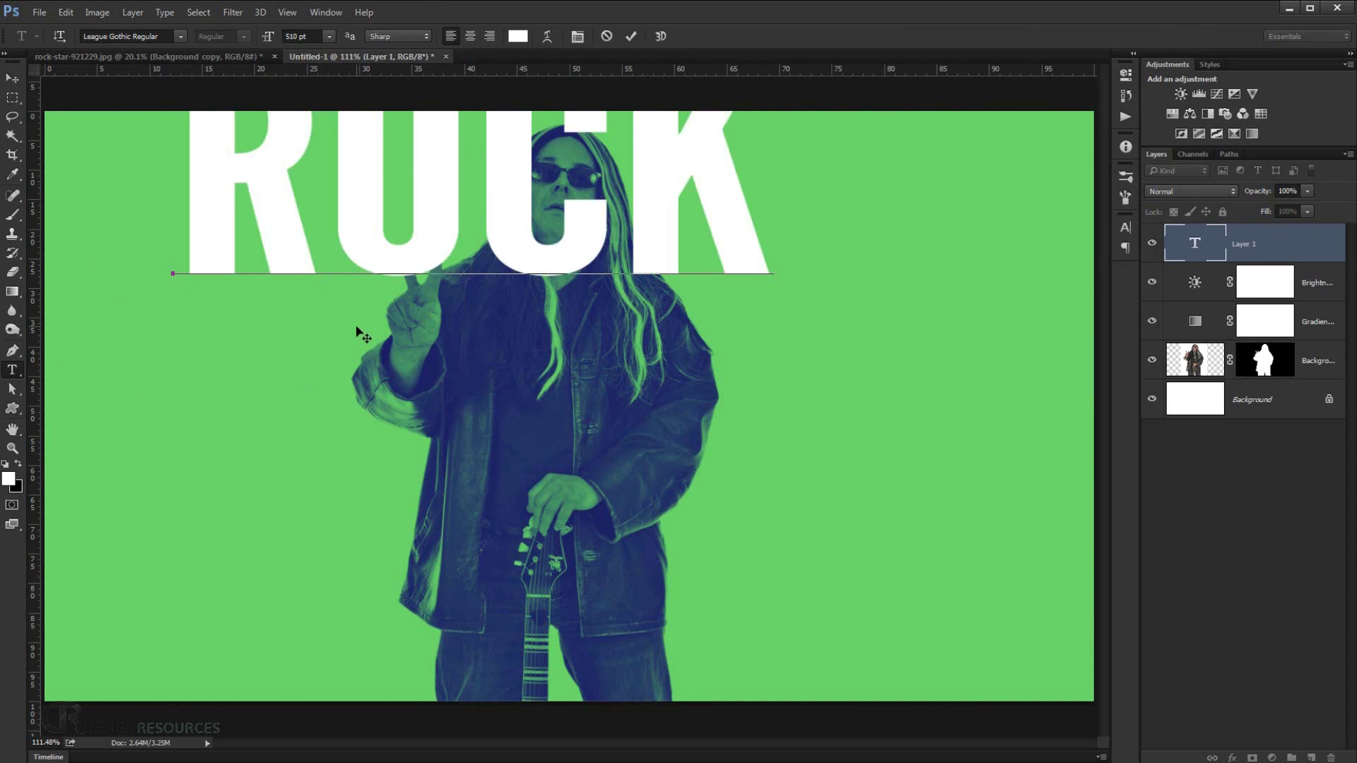
{"action": "left_click", "coordinate": [12, 77]}
{"action": "left_click_drag", "start_coordinate": [202, 199], "coordinate": [121, 292]}
{"action": "scroll", "coordinate": [181, 324], "scroll_direction": "down", "scroll_amount": 3}
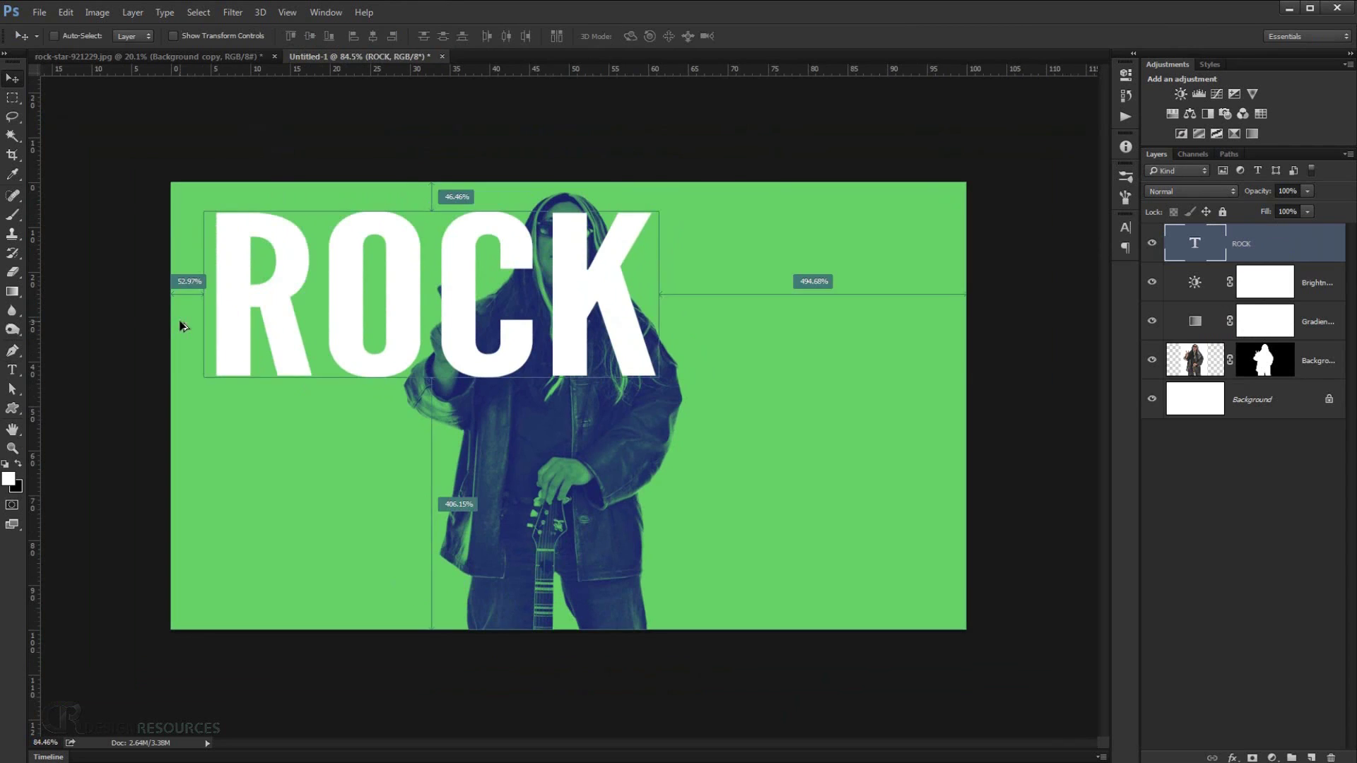
{"action": "key", "text": "ctrl+t"}
{"action": "left_click_drag", "start_coordinate": [349, 350], "coordinate": [329, 354]}
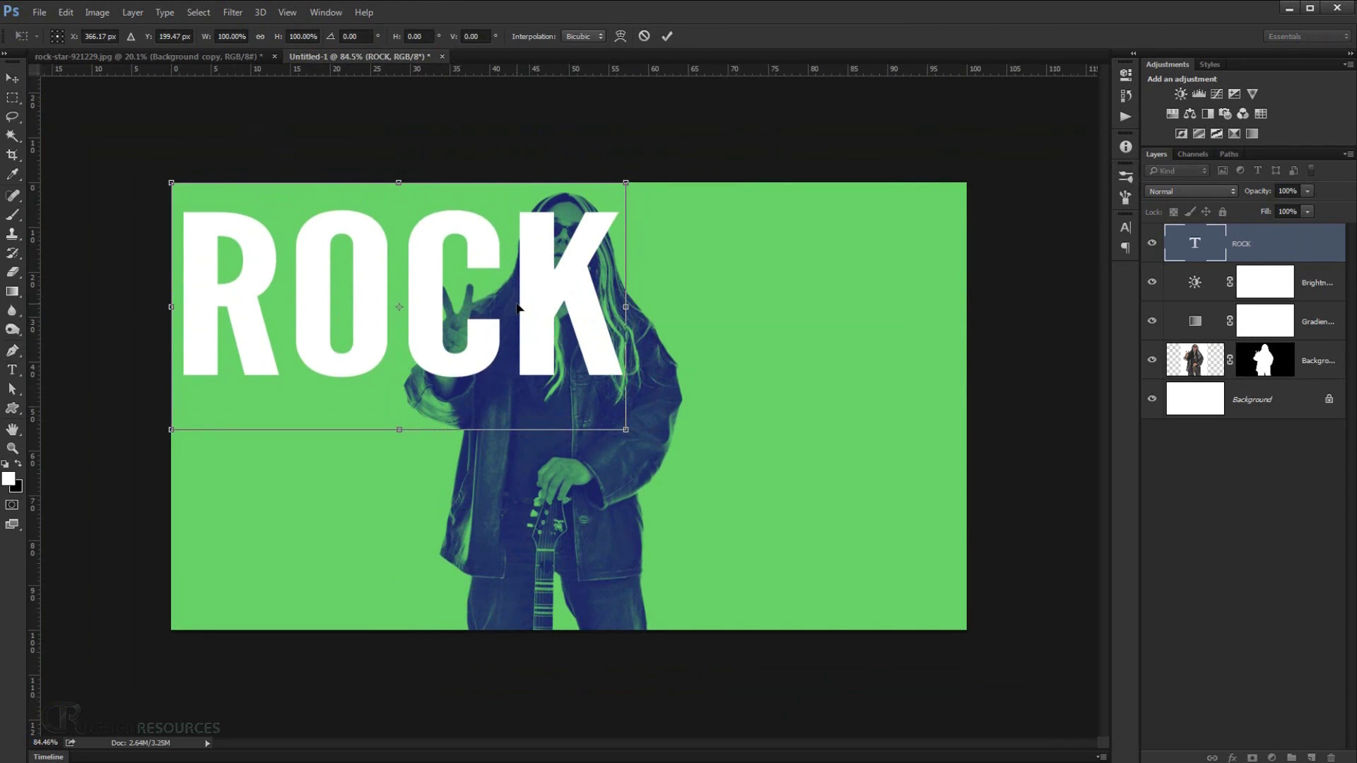
{"action": "key", "text": "Left"}
{"action": "key", "text": "Left"}
{"action": "key", "text": "Left"}
{"action": "key", "text": "Left"}
{"action": "key", "text": "Left"}
{"action": "key", "text": "Left"}
{"action": "key", "text": "Left"}
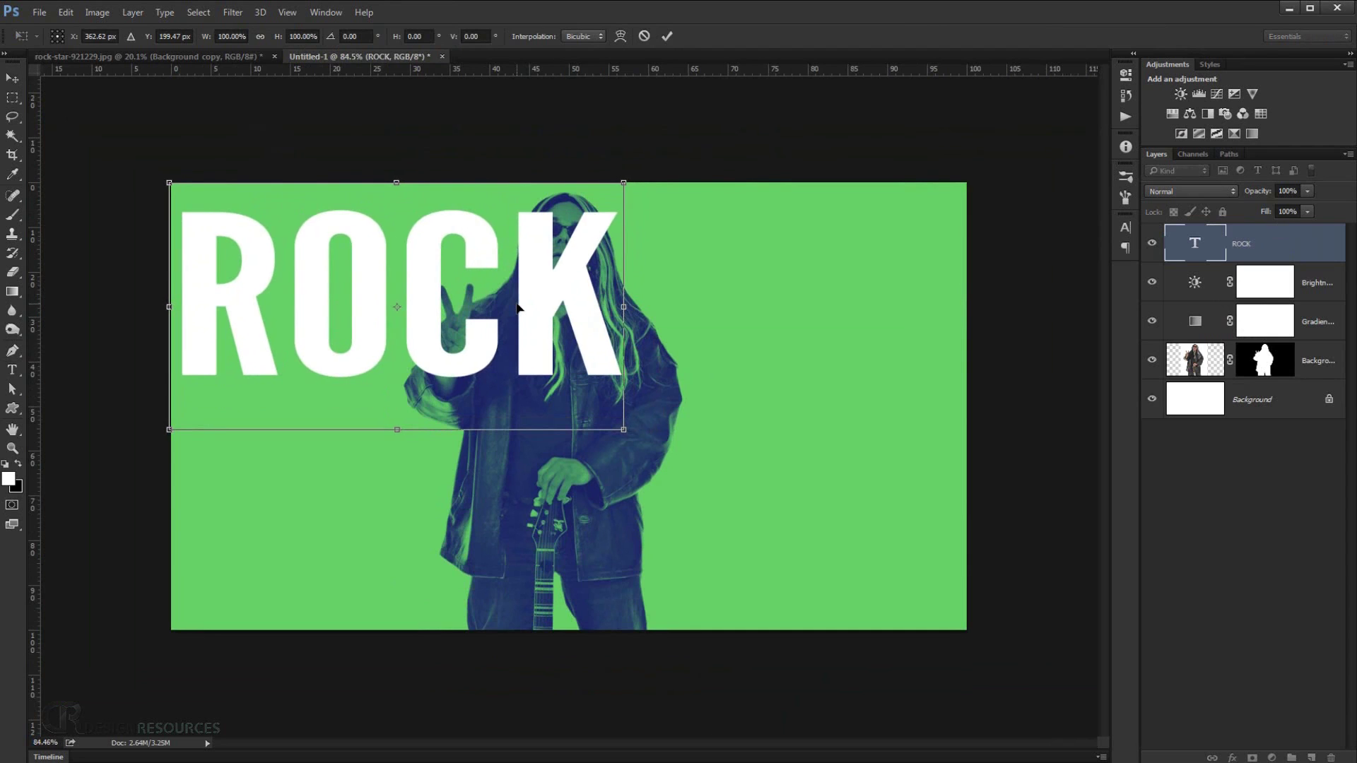
{"action": "key", "text": "Left"}
{"action": "key", "text": "Left"}
{"action": "key", "text": "Down"}
{"action": "key", "text": "Down"}
{"action": "key", "text": "Down"}
{"action": "key", "text": "Down"}
{"action": "key", "text": "Down"}
{"action": "key", "text": "Down"}
{"action": "key", "text": "Down"}
{"action": "key", "text": "Down"}
{"action": "key", "text": "Return"}
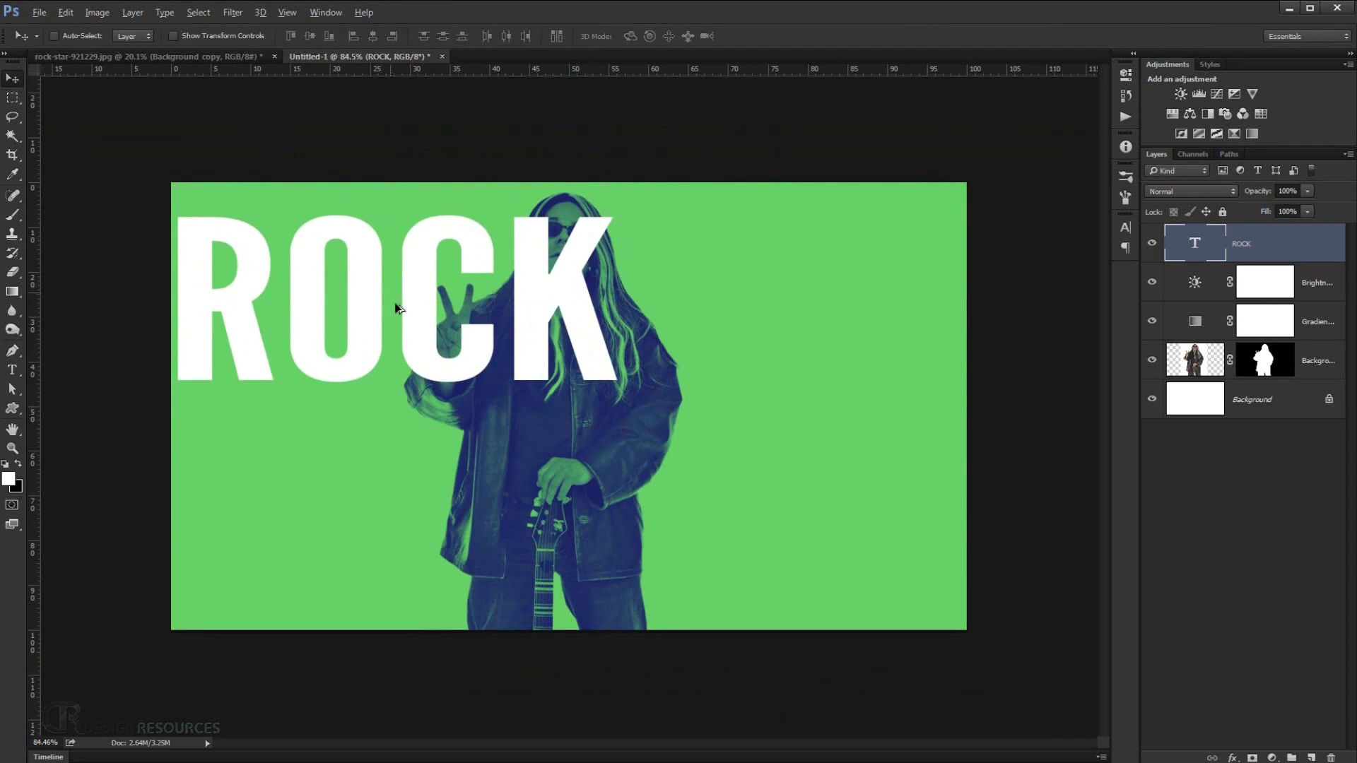
Duplicate ROCK, retype the copy as &ROLL, and place it under ROCK toward the right
{"action": "left_click_drag", "start_coordinate": [373, 309], "coordinate": [709, 529]}
{"action": "double_click", "coordinate": [1219, 247]}
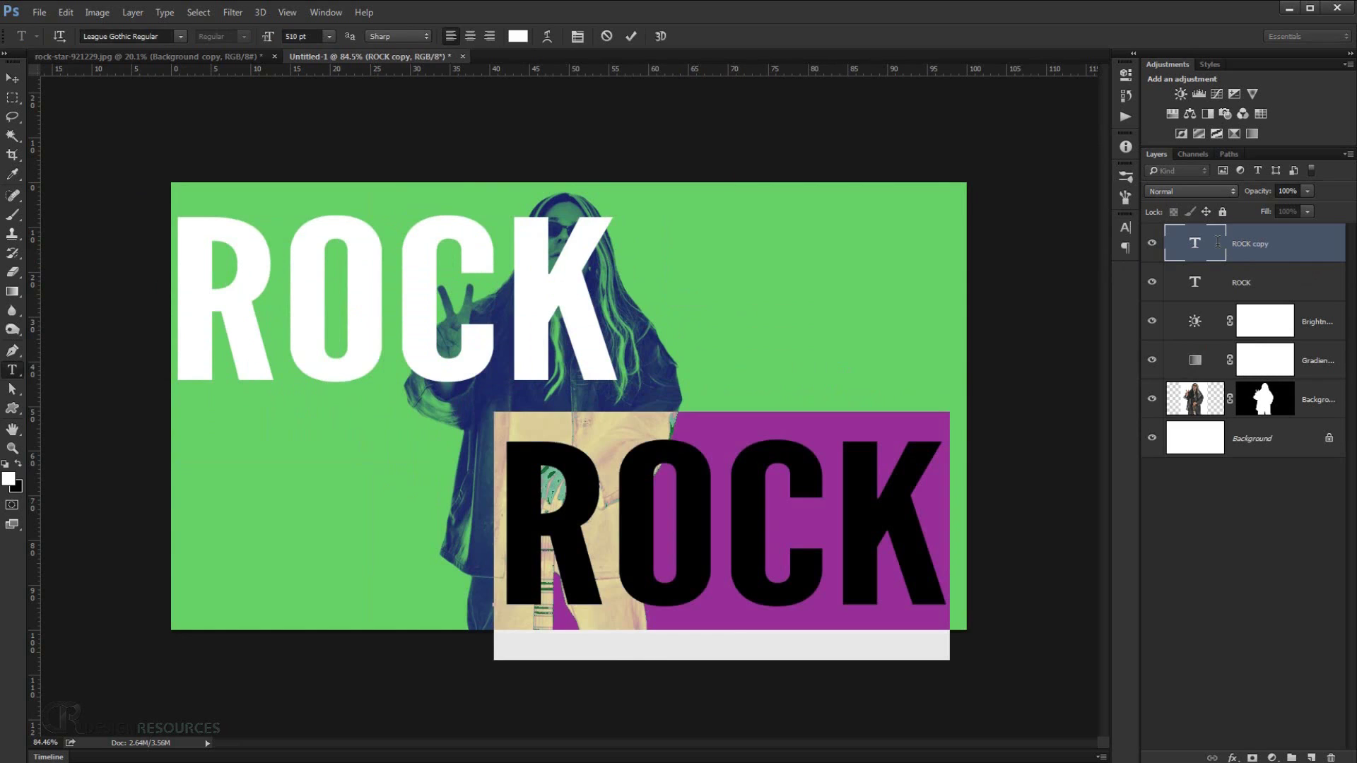
{"action": "type", "text": "&ROLL"}
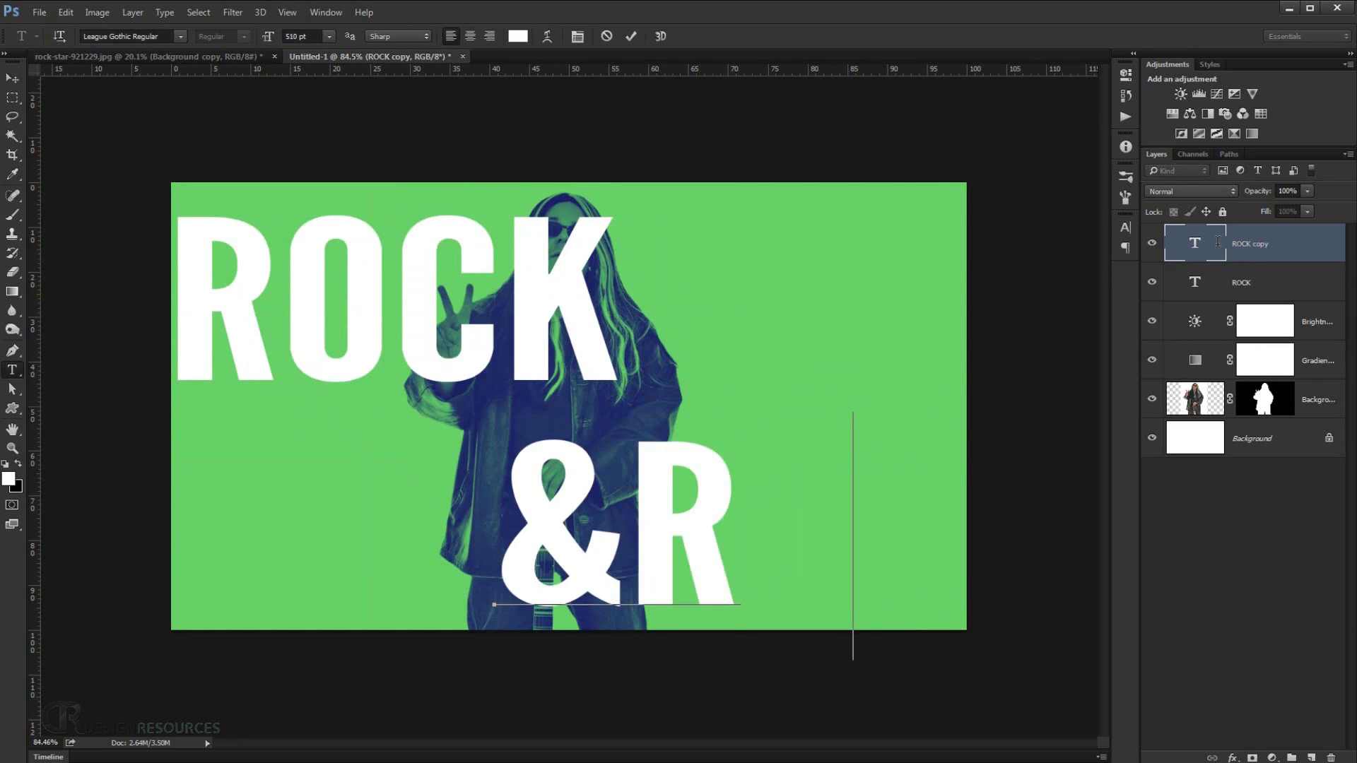
{"action": "left_click", "coordinate": [12, 82]}
{"action": "key", "text": "ctrl+t"}
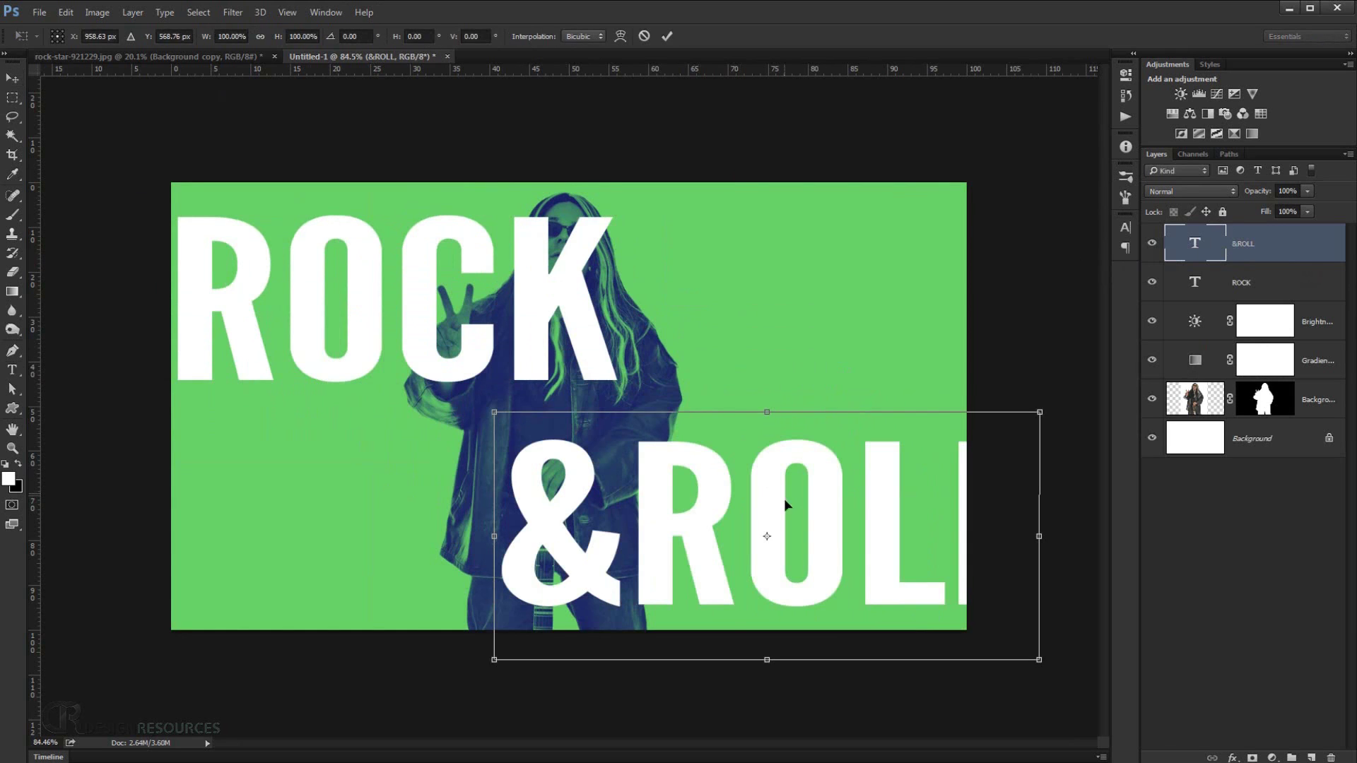
{"action": "left_click_drag", "start_coordinate": [782, 501], "coordinate": [693, 450]}
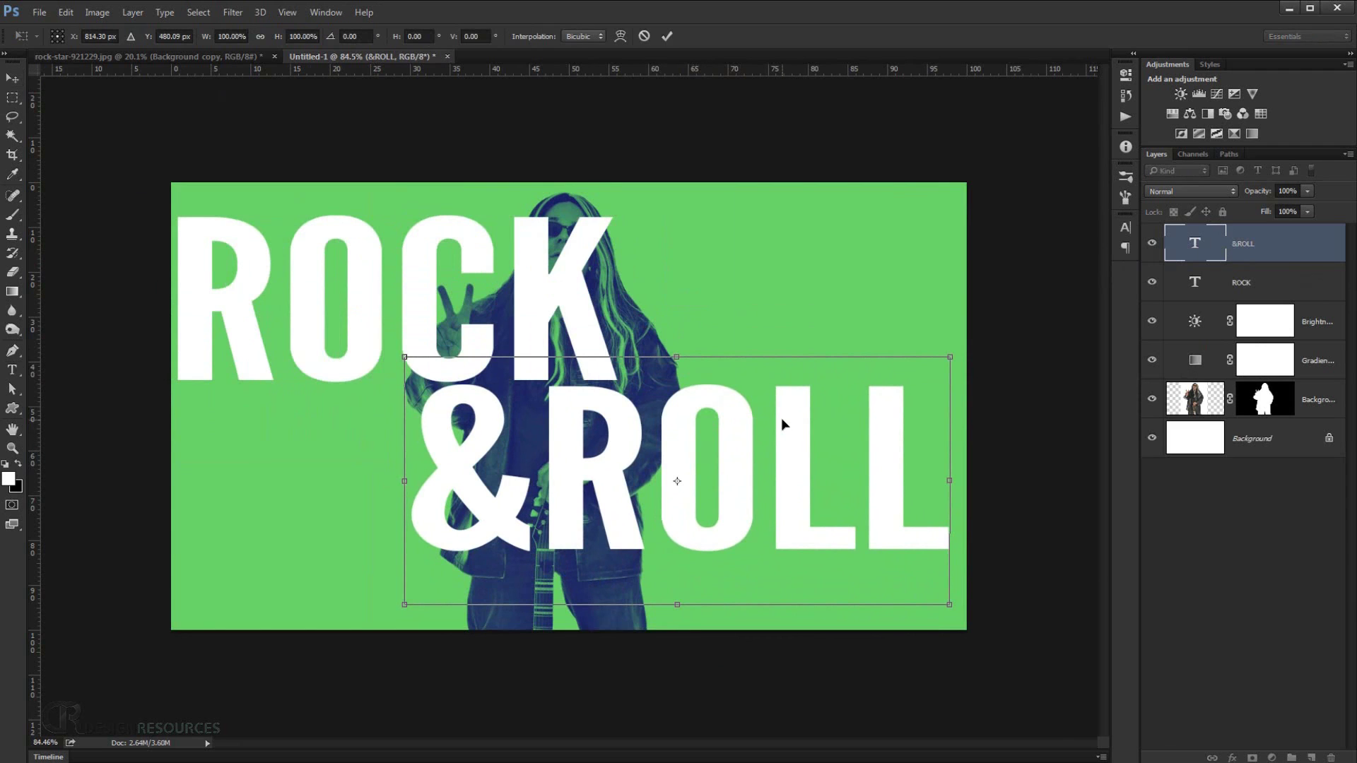
{"action": "key", "text": "Return"}
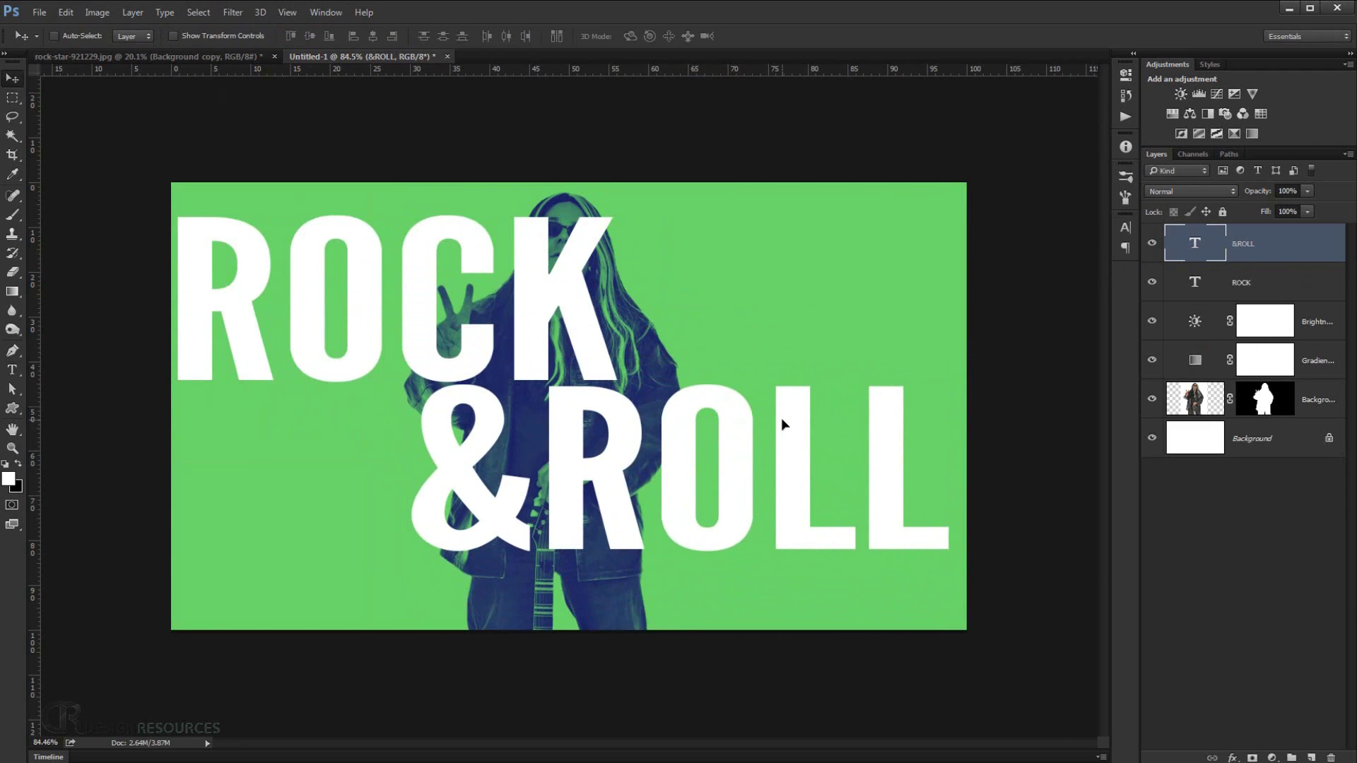
{"action": "left_click_drag", "start_coordinate": [542, 405], "coordinate": [639, 433]}
Copy the man's silhouette mask onto the ROCK layer and invert it so ROCK sits behind him
{"action": "key", "text": "ctrl+0"}
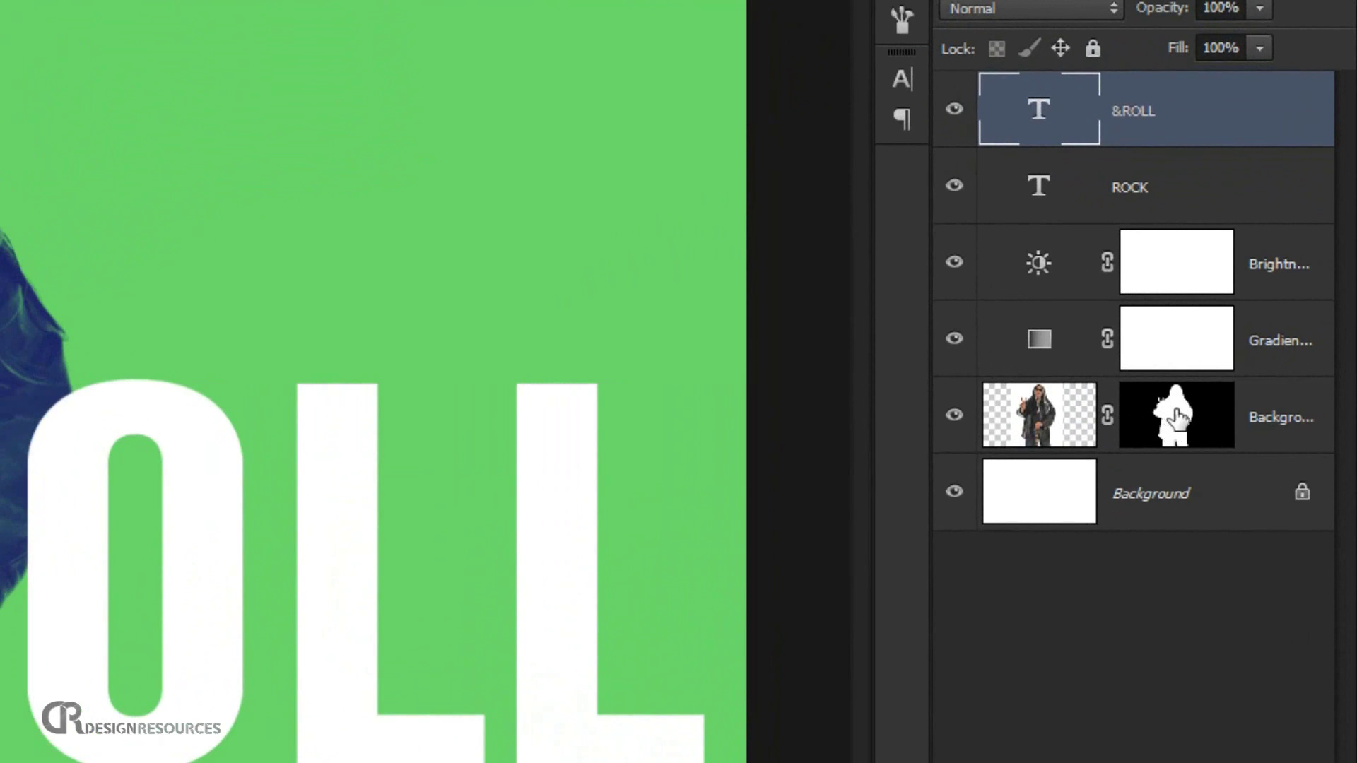
{"action": "key", "text": "alt"}
{"action": "left_click_drag", "start_coordinate": [1179, 422], "coordinate": [1167, 192]}
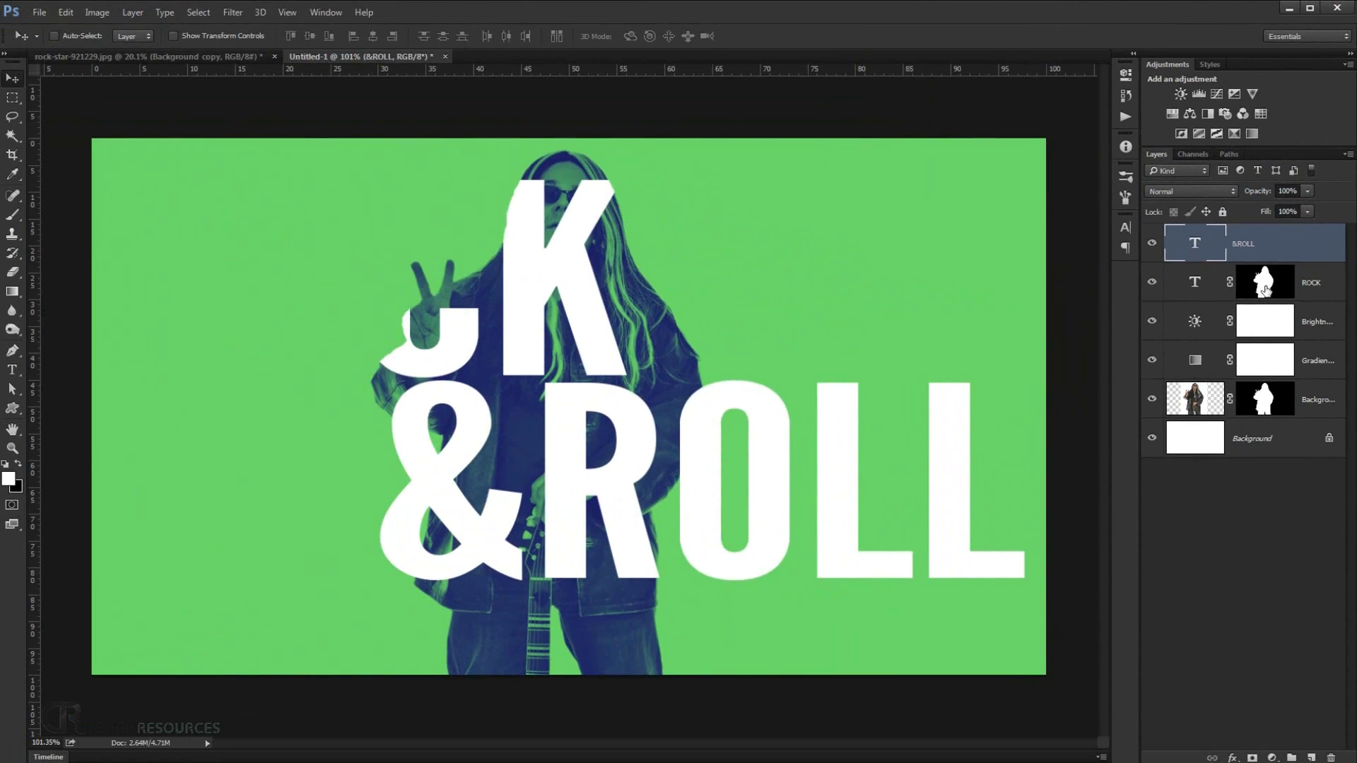
{"action": "left_click", "coordinate": [1133, 201]}
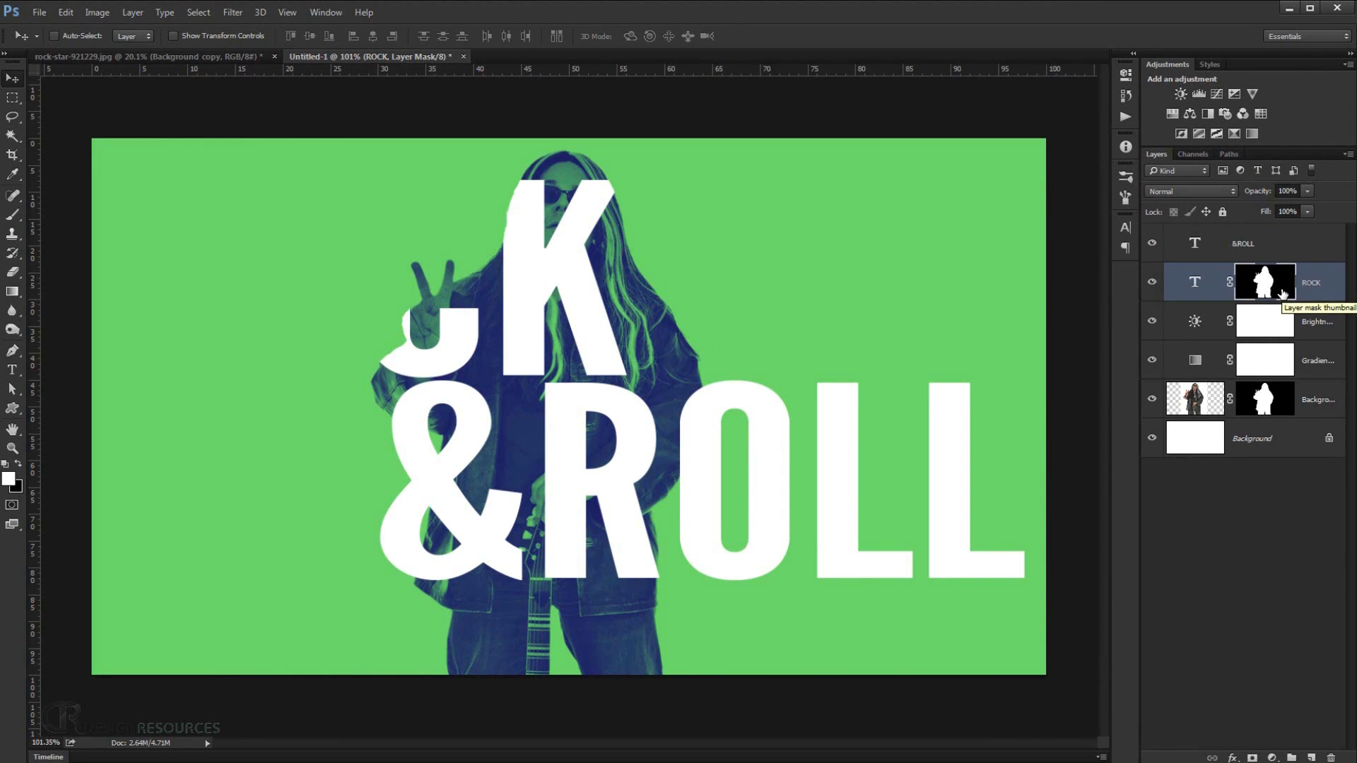
{"action": "key", "text": "ctrl+i"}
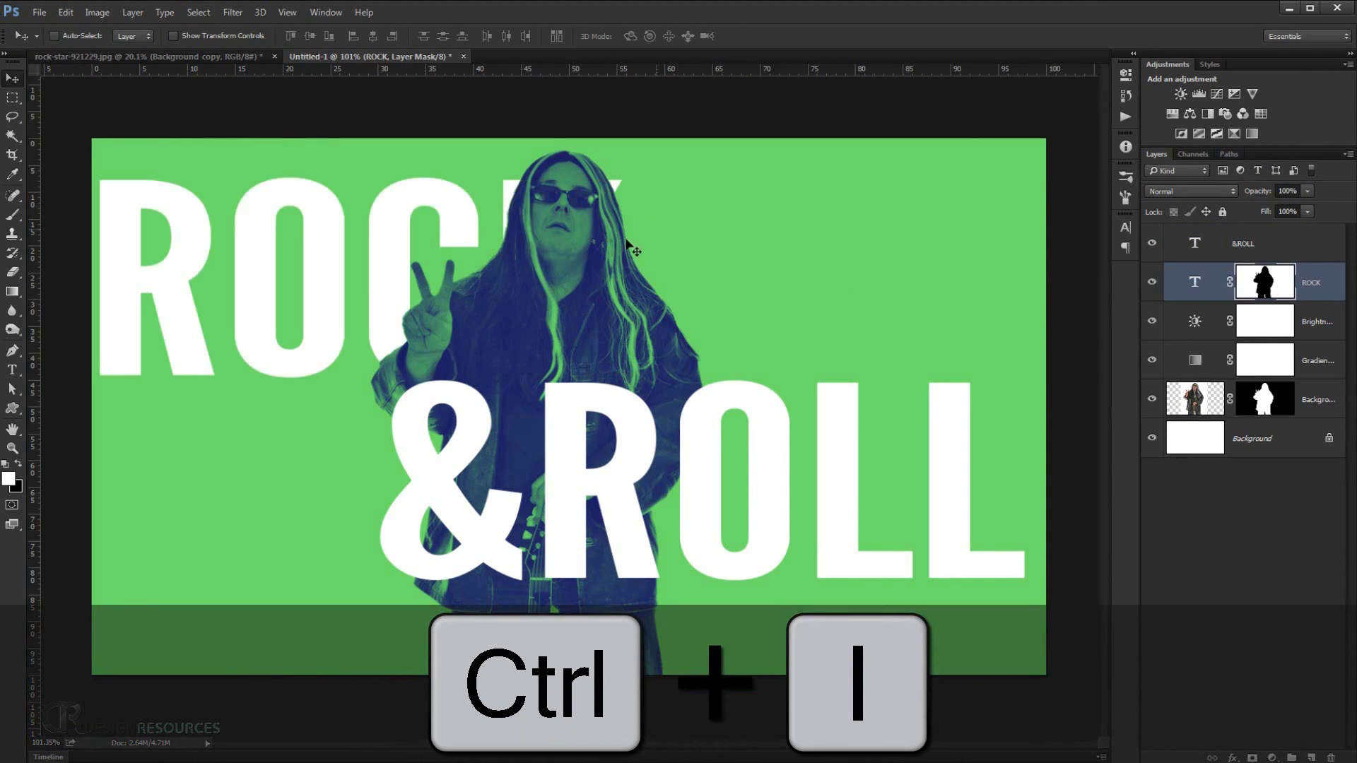
{"action": "scroll", "coordinate": [460, 311], "scroll_direction": "up", "scroll_amount": 1}
{"action": "scroll", "coordinate": [463, 314], "scroll_direction": "down", "scroll_amount": 2}
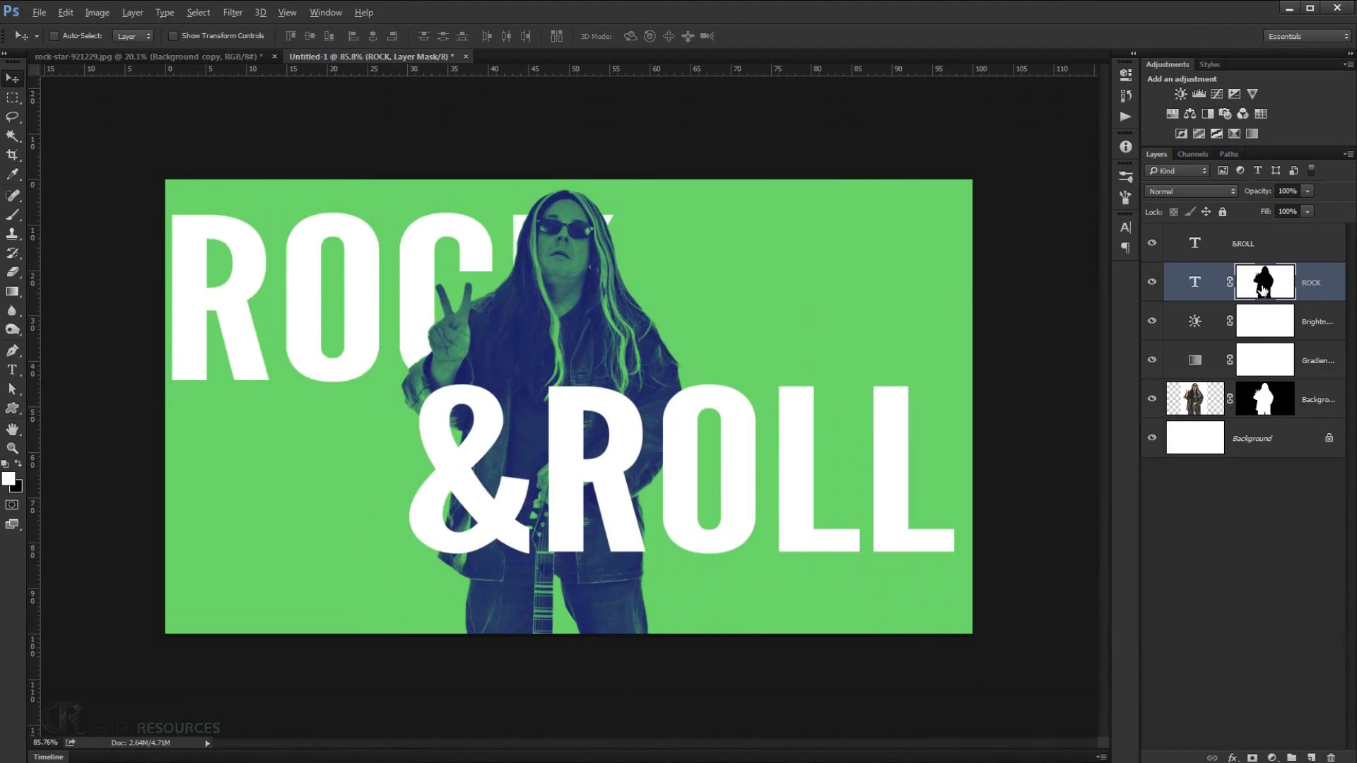
Duplicate the ROCK layer's inverted silhouette mask onto the &ROLL text layer
{"action": "left_click_drag", "start_coordinate": [1263, 290], "coordinate": [1262, 255]}
{"action": "scroll", "coordinate": [571, 427], "scroll_direction": "up", "scroll_amount": 3}
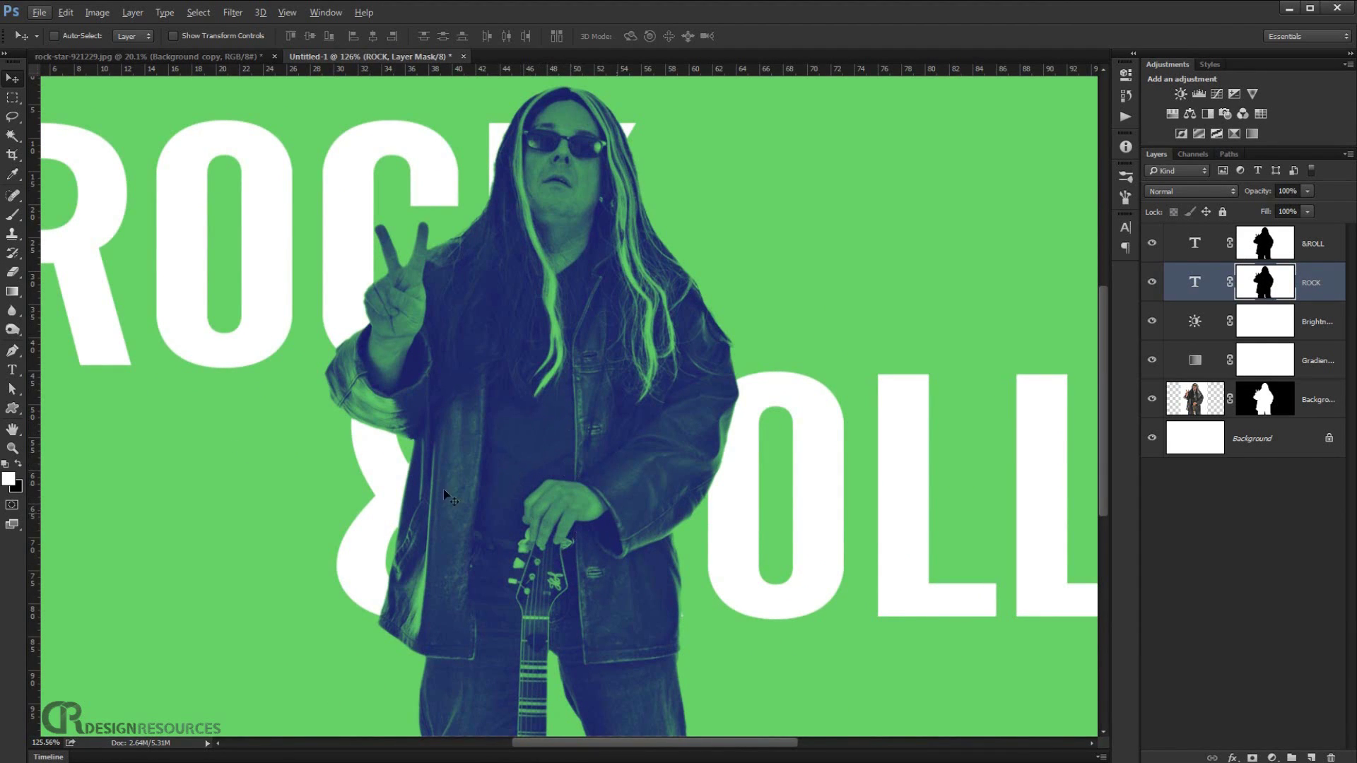
With a white brush, paint the &ROLL mask so the ampersand shows in front of the man
{"action": "left_click", "coordinate": [8, 214]}
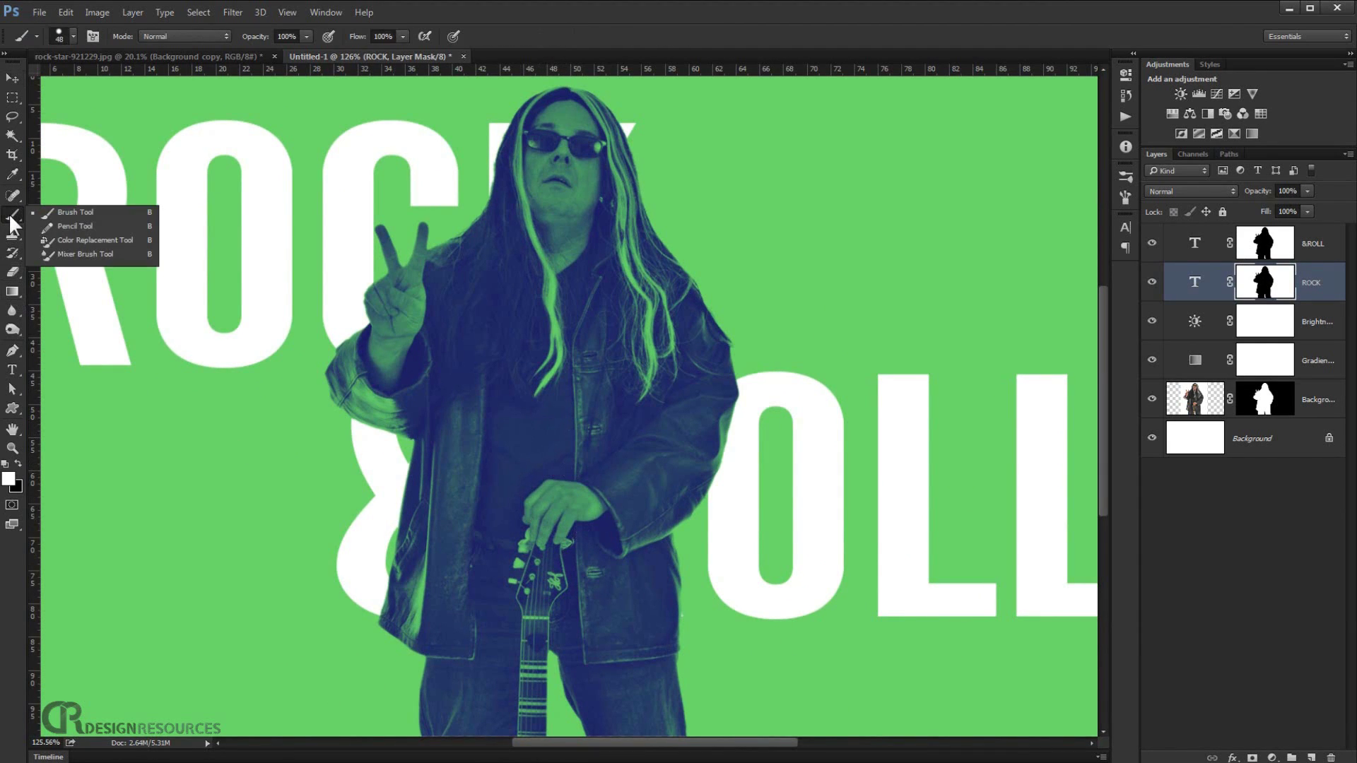
{"action": "left_click", "coordinate": [79, 210]}
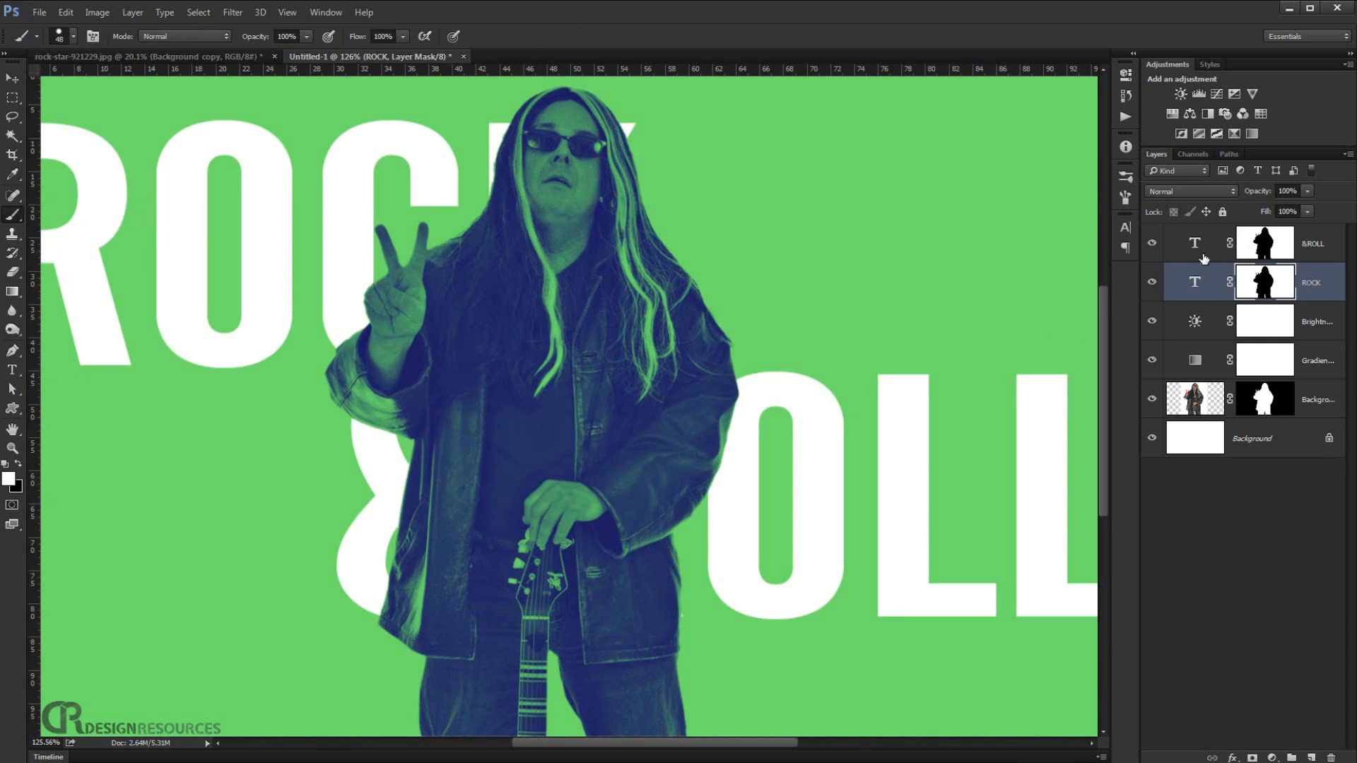
{"action": "left_click", "coordinate": [1259, 251]}
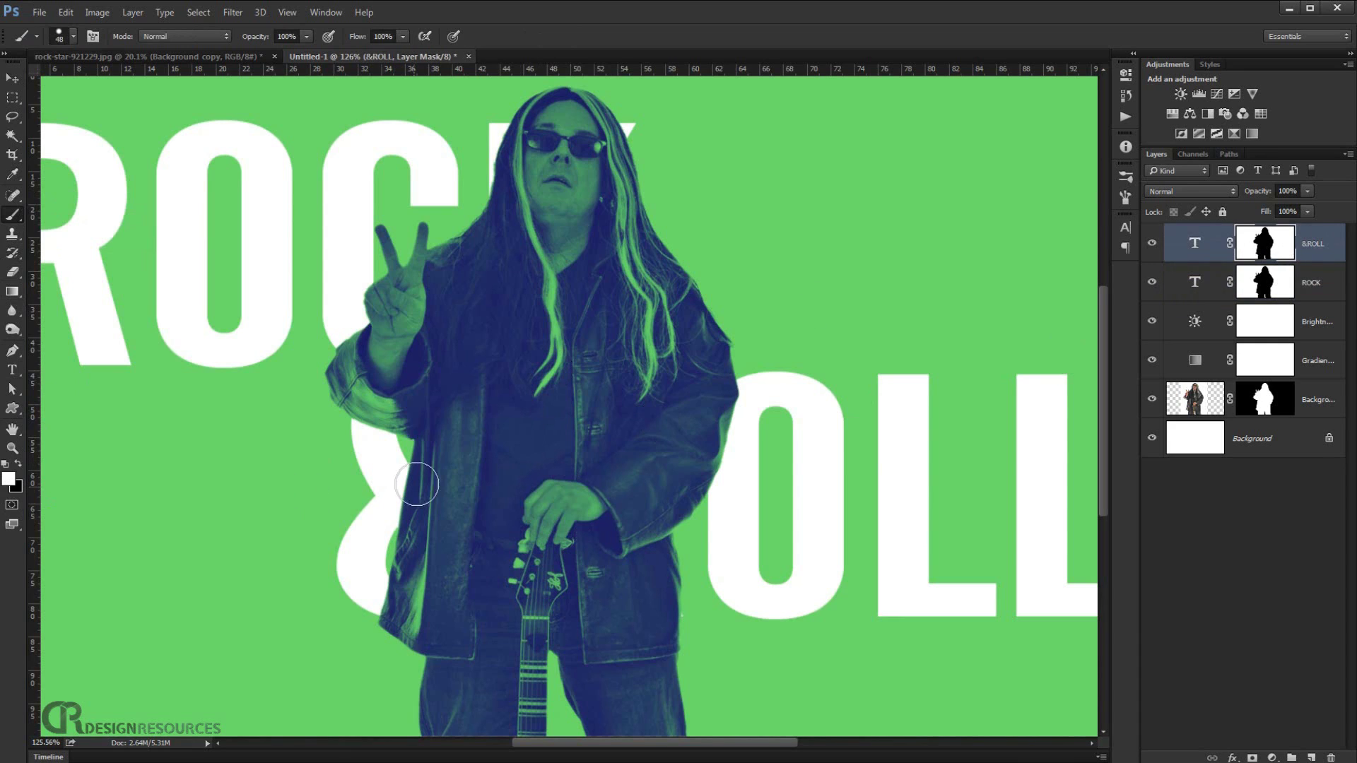
{"action": "mouse_move", "coordinate": [424, 485]}
{"action": "left_mouse_down"}
{"action": "mouse_move", "coordinate": [449, 527]}
{"action": "mouse_move", "coordinate": [442, 514]}
{"action": "mouse_move", "coordinate": [475, 503]}
{"action": "mouse_move", "coordinate": [510, 547]}
{"action": "mouse_move", "coordinate": [452, 447]}
{"action": "mouse_move", "coordinate": [419, 428]}
{"action": "mouse_move", "coordinate": [439, 404]}
{"action": "mouse_move", "coordinate": [350, 399]}
{"action": "mouse_move", "coordinate": [439, 424]}
{"action": "mouse_move", "coordinate": [456, 471]}
{"action": "mouse_move", "coordinate": [452, 517]}
{"action": "mouse_move", "coordinate": [394, 574]}
{"action": "mouse_move", "coordinate": [418, 637]}
{"action": "mouse_move", "coordinate": [508, 563]}
{"action": "mouse_move", "coordinate": [554, 436]}
{"action": "mouse_move", "coordinate": [575, 424]}
{"action": "mouse_move", "coordinate": [589, 344]}
{"action": "mouse_move", "coordinate": [610, 348]}
{"action": "mouse_move", "coordinate": [541, 374]}
{"action": "mouse_move", "coordinate": [605, 402]}
{"action": "mouse_move", "coordinate": [655, 480]}
{"action": "mouse_move", "coordinate": [654, 462]}
{"action": "mouse_move", "coordinate": [616, 533]}
{"action": "mouse_move", "coordinate": [610, 492]}
{"action": "mouse_move", "coordinate": [641, 586]}
{"action": "mouse_move", "coordinate": [676, 608]}
{"action": "mouse_move", "coordinate": [580, 593]}
{"action": "mouse_move", "coordinate": [571, 607]}
{"action": "mouse_move", "coordinate": [593, 598]}
{"action": "mouse_move", "coordinate": [570, 510]}
{"action": "mouse_move", "coordinate": [571, 579]}
{"action": "mouse_move", "coordinate": [581, 475]}
{"action": "mouse_move", "coordinate": [553, 398]}
{"action": "mouse_move", "coordinate": [584, 418]}
{"action": "mouse_move", "coordinate": [624, 392]}
{"action": "mouse_move", "coordinate": [595, 433]}
{"action": "mouse_move", "coordinate": [711, 390]}
{"action": "mouse_move", "coordinate": [648, 517]}
{"action": "mouse_move", "coordinate": [683, 410]}
{"action": "mouse_move", "coordinate": [655, 537]}
{"action": "mouse_move", "coordinate": [711, 390]}
{"action": "left_mouse_up"}
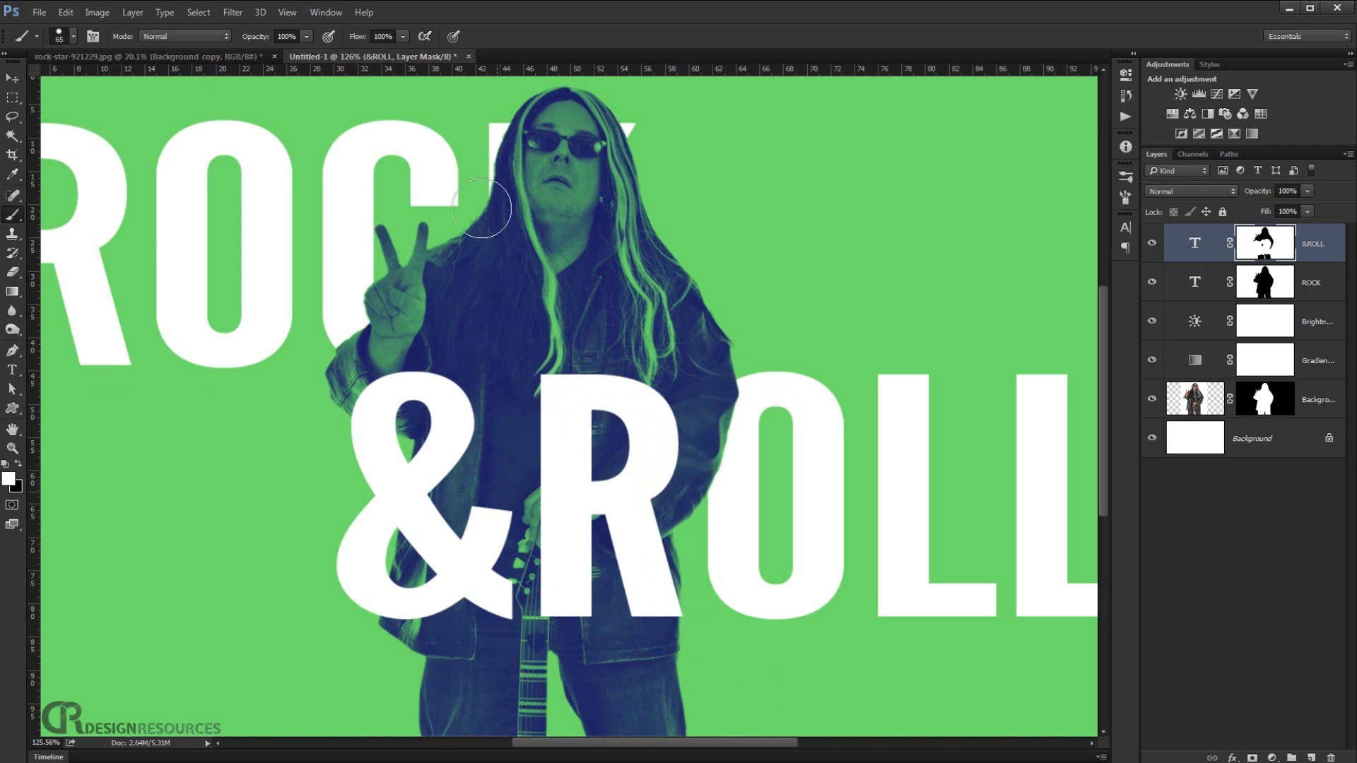
{"action": "scroll", "coordinate": [460, 109], "scroll_direction": "up", "scroll_amount": 5}
{"action": "scroll", "coordinate": [459, 108], "scroll_direction": "up", "scroll_amount": 3}
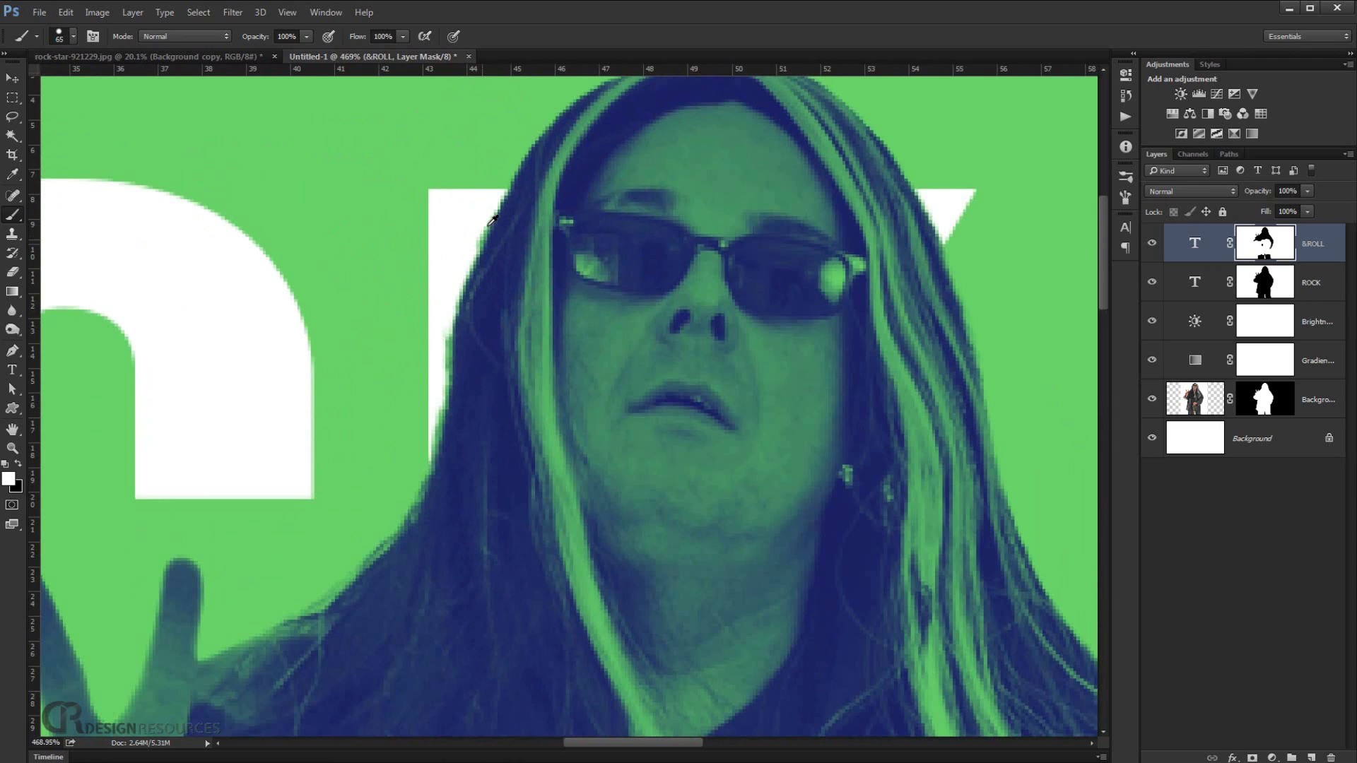
Refine the ROCK mask along the hair edge with a smaller brush
{"action": "left_click", "coordinate": [1267, 286]}
{"action": "mouse_move", "coordinate": [503, 223]}
{"action": "left_mouse_down"}
{"action": "mouse_move", "coordinate": [409, 235]}
{"action": "mouse_move", "coordinate": [495, 235]}
{"action": "mouse_move", "coordinate": [510, 219]}
{"action": "mouse_move", "coordinate": [469, 314]}
{"action": "mouse_move", "coordinate": [431, 495]}
{"action": "left_mouse_up"}
{"action": "scroll", "coordinate": [461, 219], "scroll_direction": "up", "scroll_amount": 2}
{"action": "scroll", "coordinate": [442, 375], "scroll_direction": "down", "scroll_amount": 2}
{"action": "scroll", "coordinate": [441, 375], "scroll_direction": "down", "scroll_amount": 3}
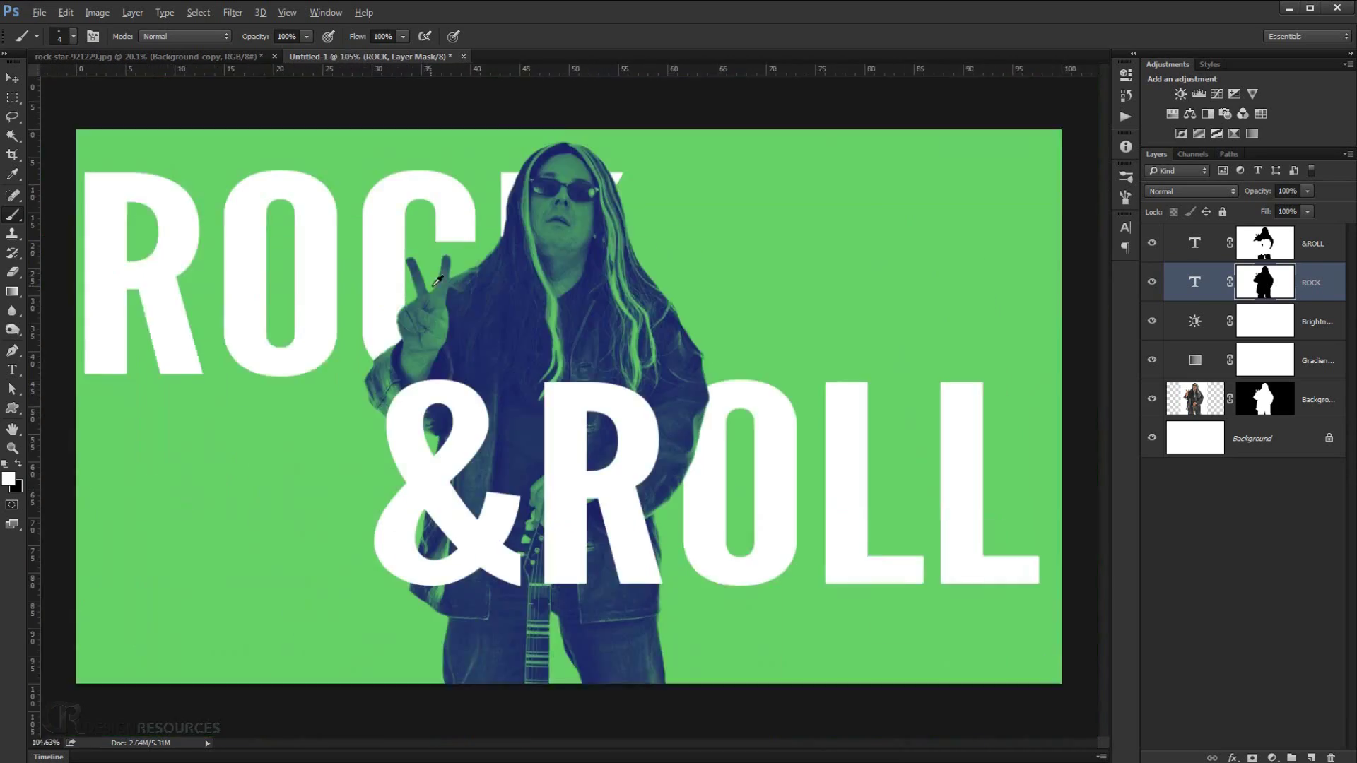
{"action": "scroll", "coordinate": [566, 243], "scroll_direction": "up", "scroll_amount": 2}
{"action": "scroll", "coordinate": [565, 244], "scroll_direction": "down", "scroll_amount": 3}
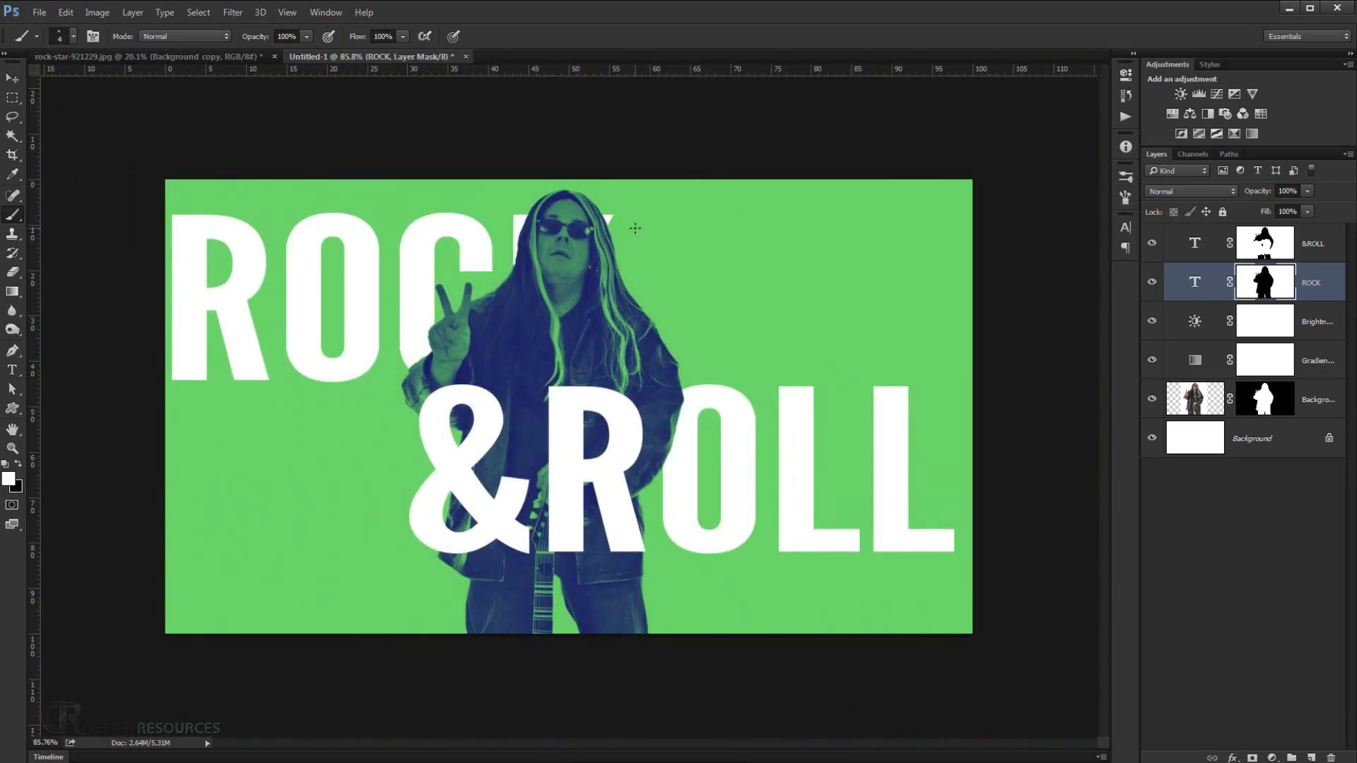
{"action": "scroll", "coordinate": [635, 228], "scroll_direction": "up", "scroll_amount": 2}
{"action": "scroll", "coordinate": [757, 233], "scroll_direction": "down", "scroll_amount": 2}
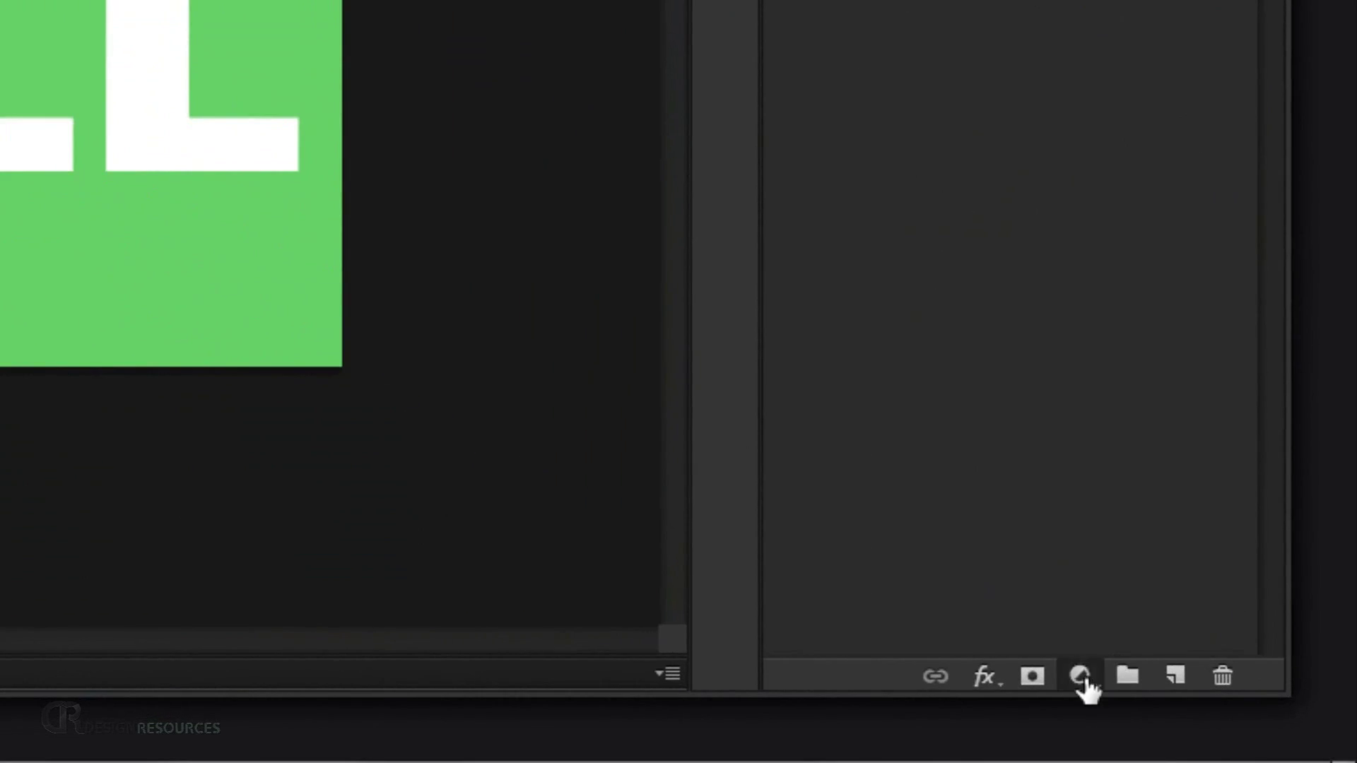
Add a Curves adjustment layer and move it to the top of the layer stack
{"action": "left_click", "coordinate": [1218, 735]}
{"action": "left_click", "coordinate": [1149, 205]}
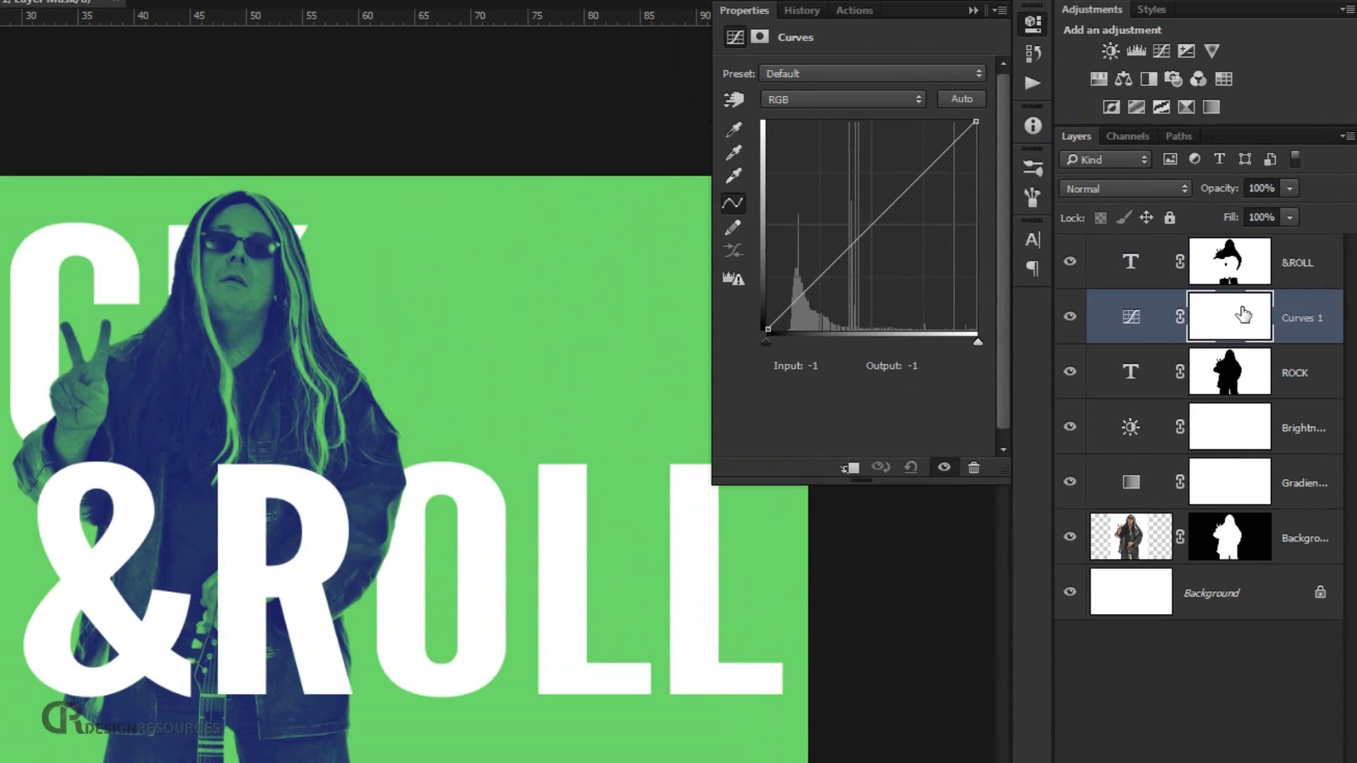
{"action": "left_click", "coordinate": [1243, 314]}
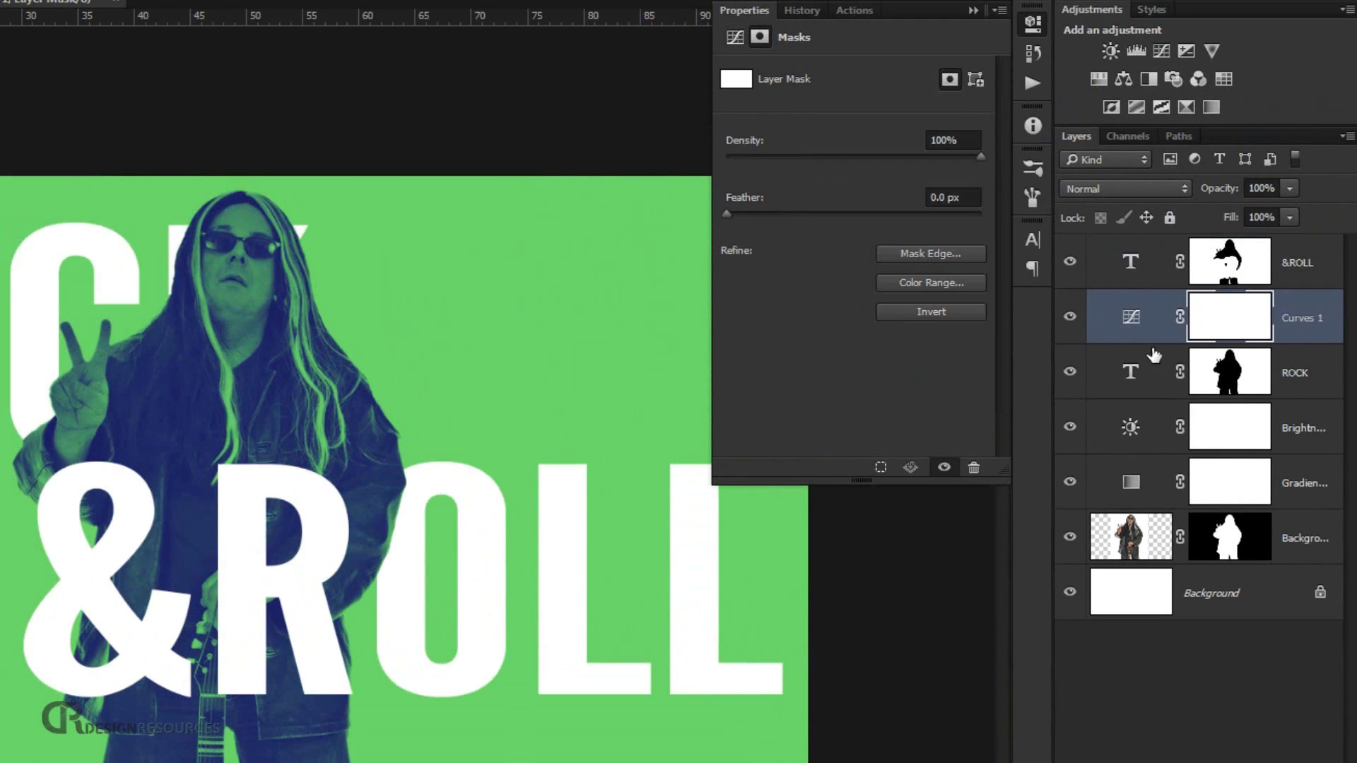
{"action": "left_click_drag", "start_coordinate": [1154, 332], "coordinate": [1146, 259]}
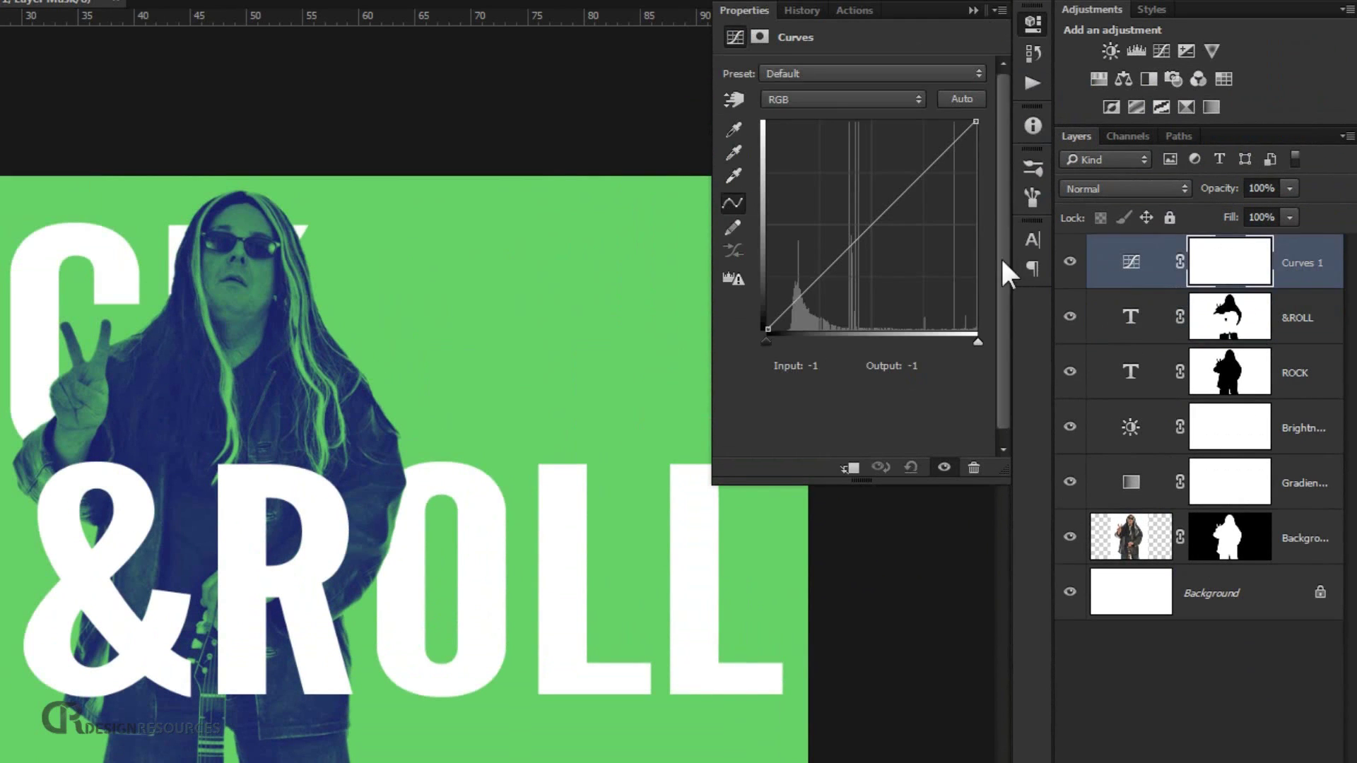
Raise a midpoint on the Curves 1 tone curve to brighten the midtones
{"action": "left_click", "coordinate": [874, 226]}
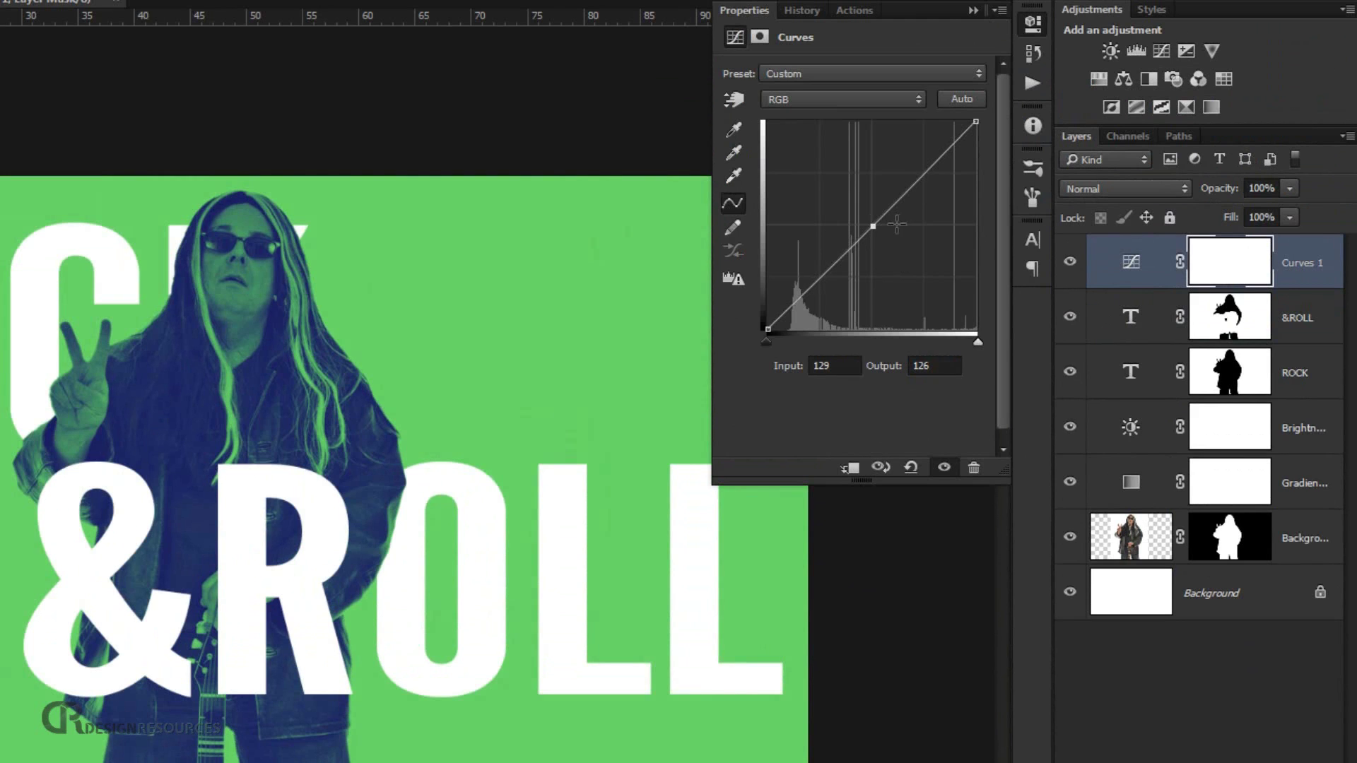
{"action": "left_click_drag", "start_coordinate": [874, 226], "coordinate": [859, 184]}
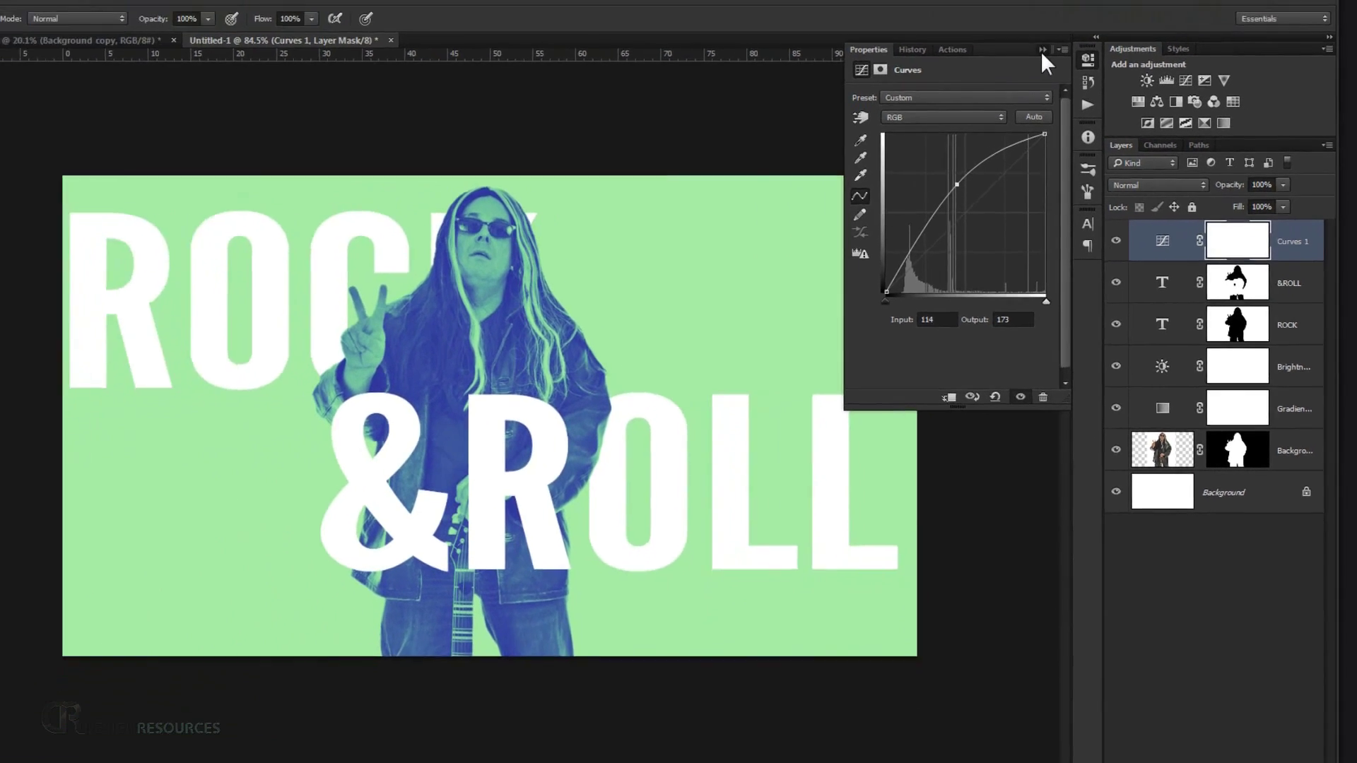
{"action": "left_click", "coordinate": [973, 10]}
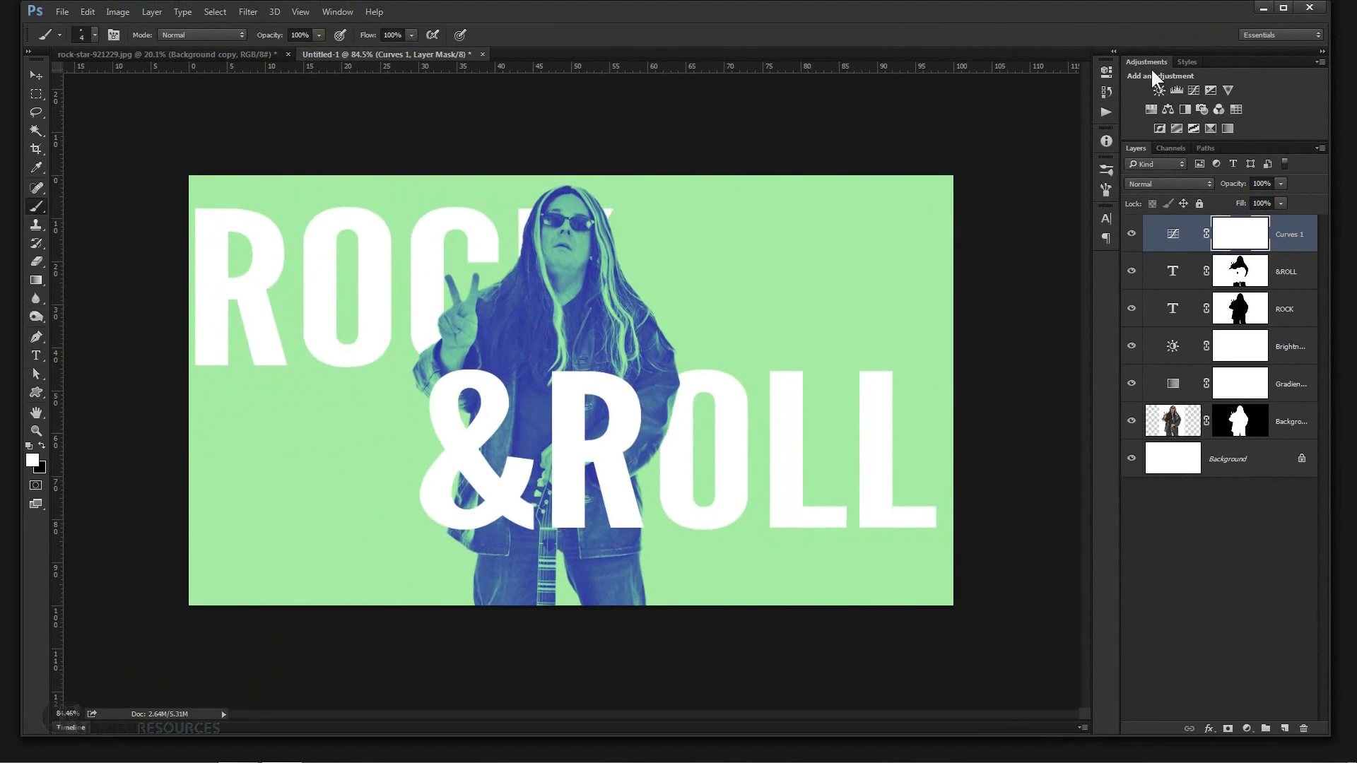